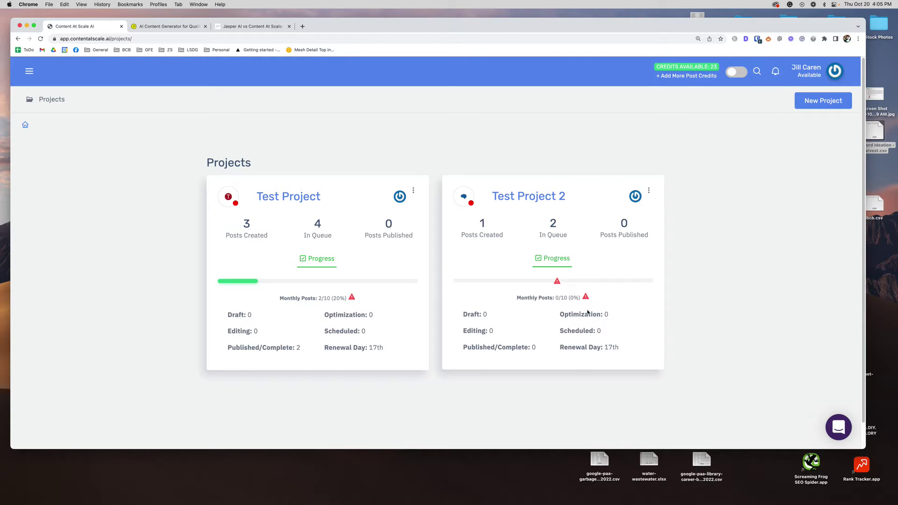
Step: Open Manage Settings for Test Project from its card's actions menu
click(414, 191)
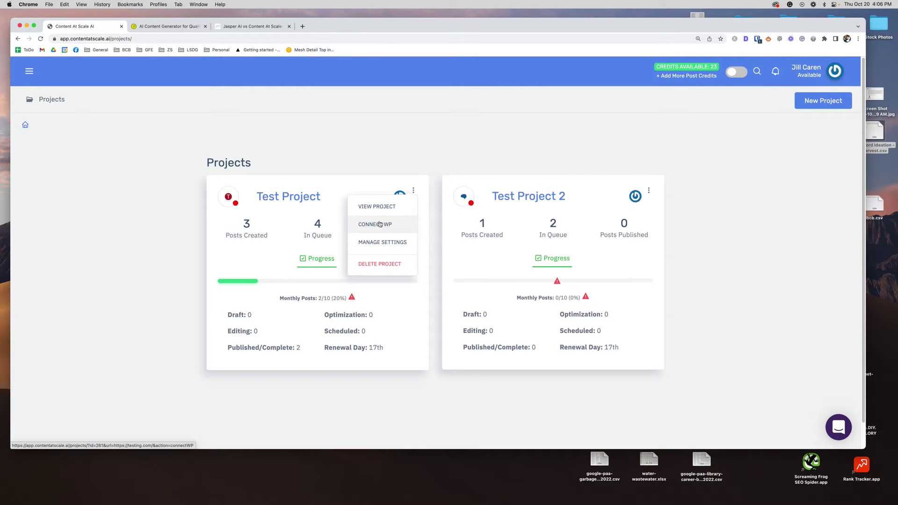
click(381, 243)
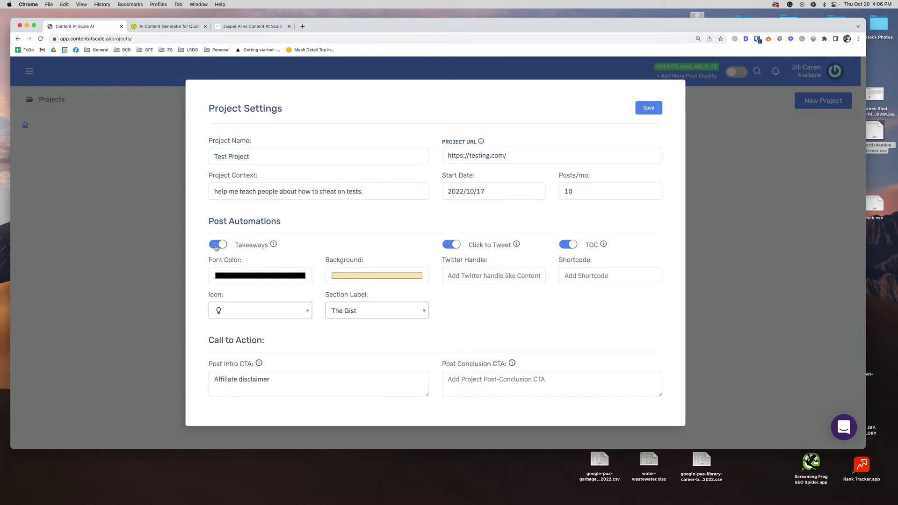
Step: Toggle the Takeaways automation off and back on while reviewing Post Automations
click(217, 247)
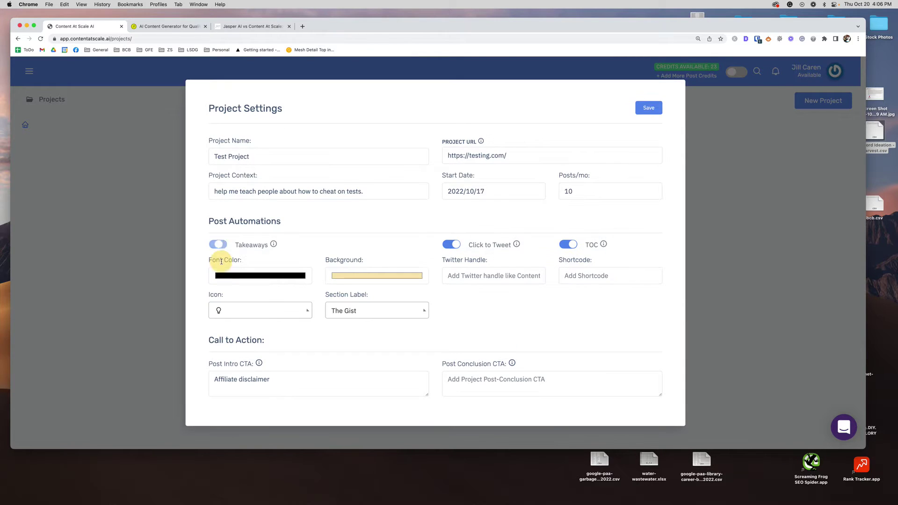
click(219, 246)
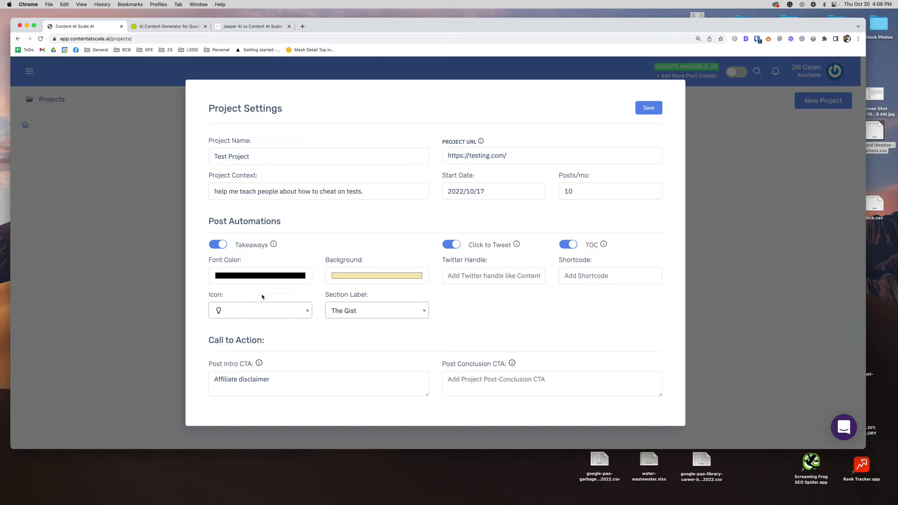
Step: Set the takeaways font colour to blue and the background to light green
click(294, 279)
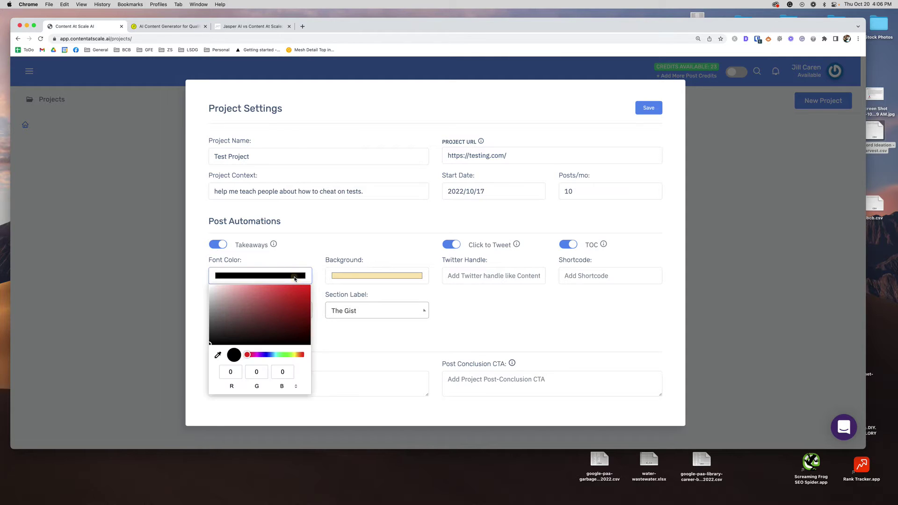
click(268, 355)
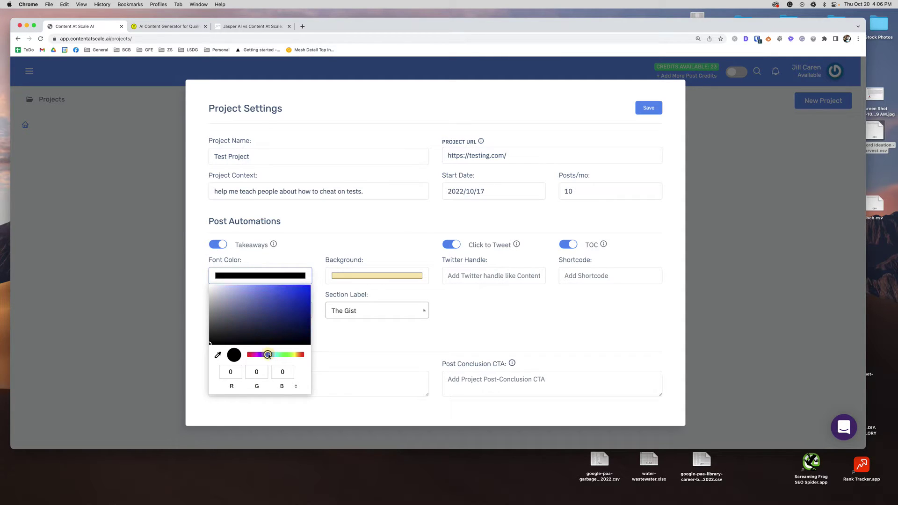
click(283, 301)
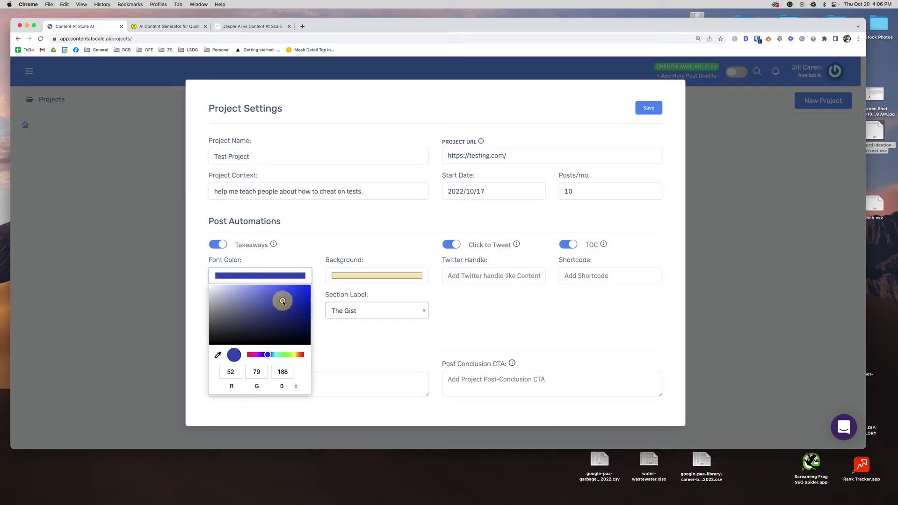
click(412, 275)
click(392, 355)
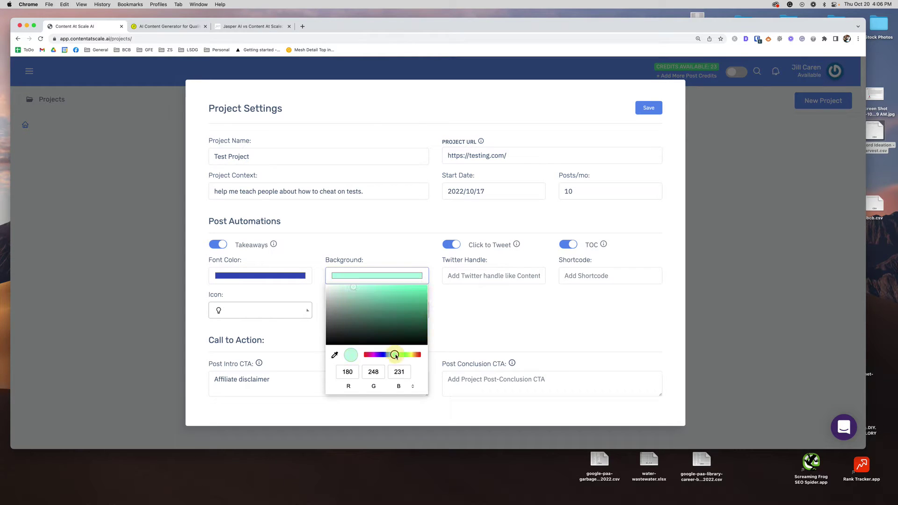
click(367, 257)
Step: Browse the takeaway icons and section labels, keeping The Gist as the label
click(252, 312)
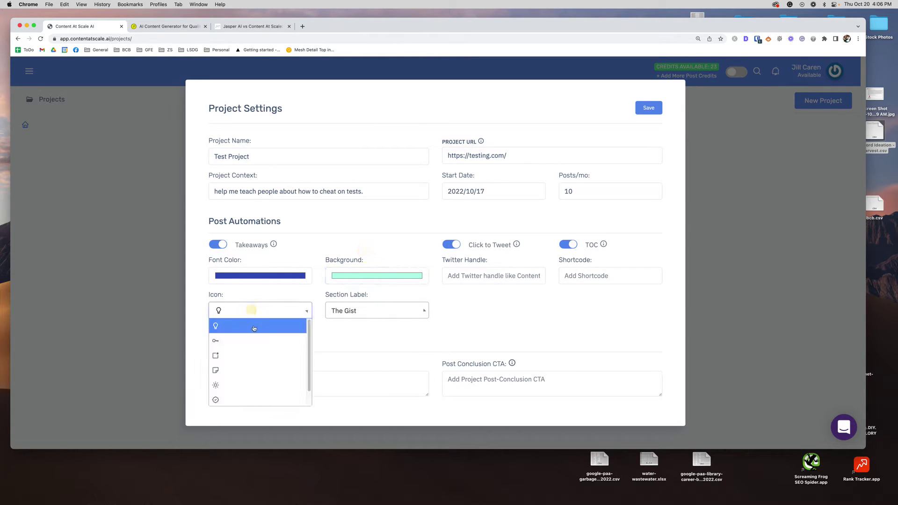
click(375, 312)
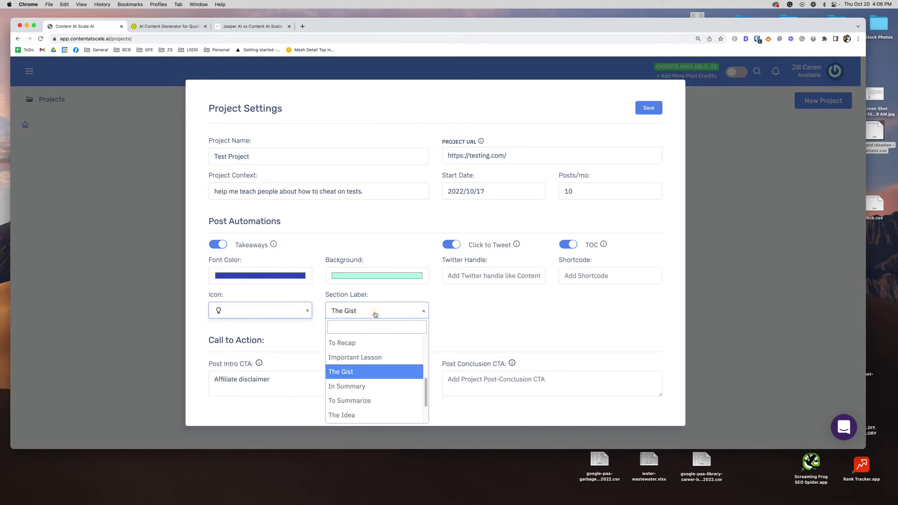
scroll(364, 390, up, 3)
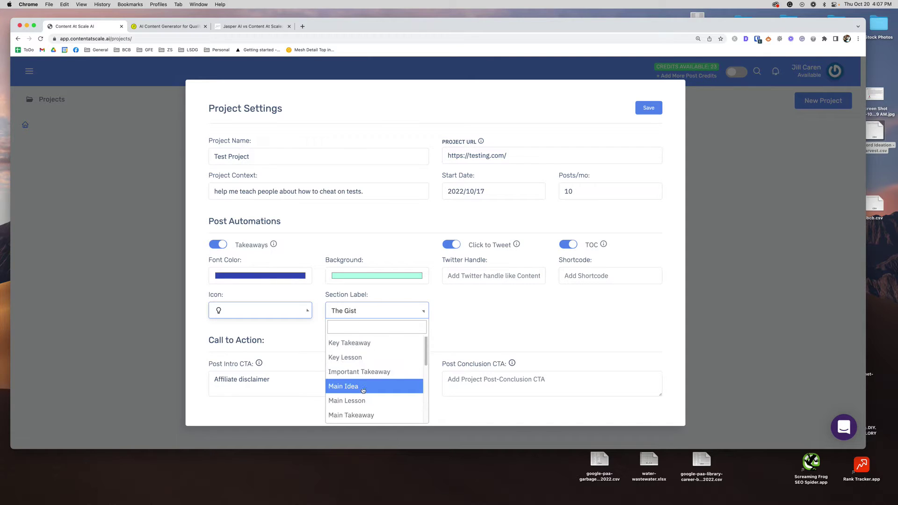
scroll(349, 352, down, 4)
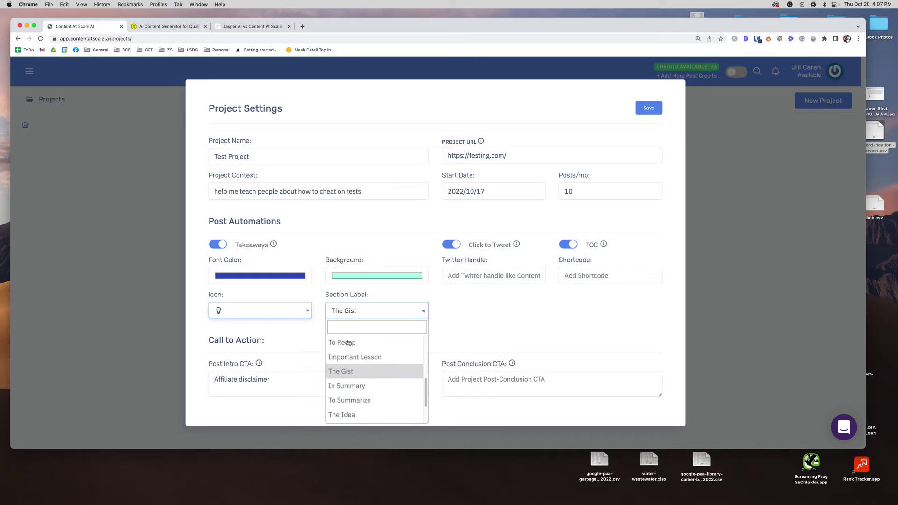
click(351, 372)
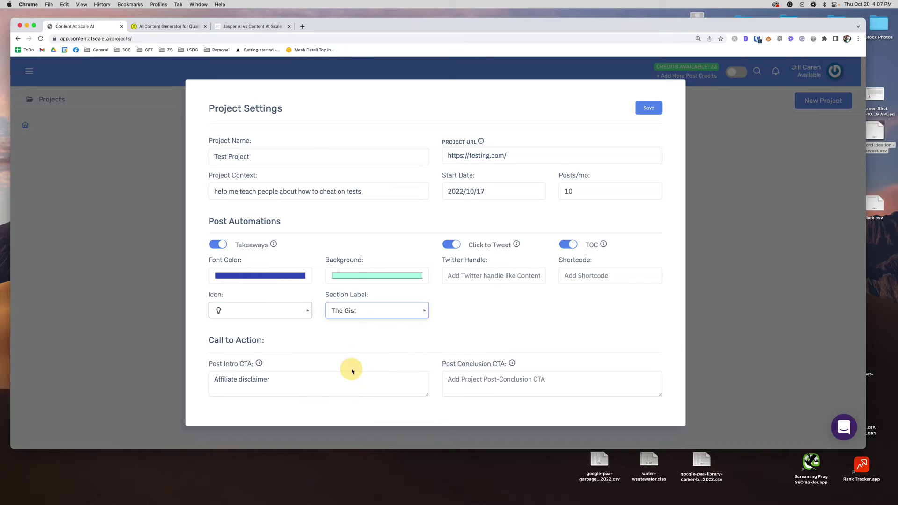
Step: Toggle Click to Tweet off and on, visit the Post Conclusion CTA field, and close the settings
click(447, 246)
click(451, 245)
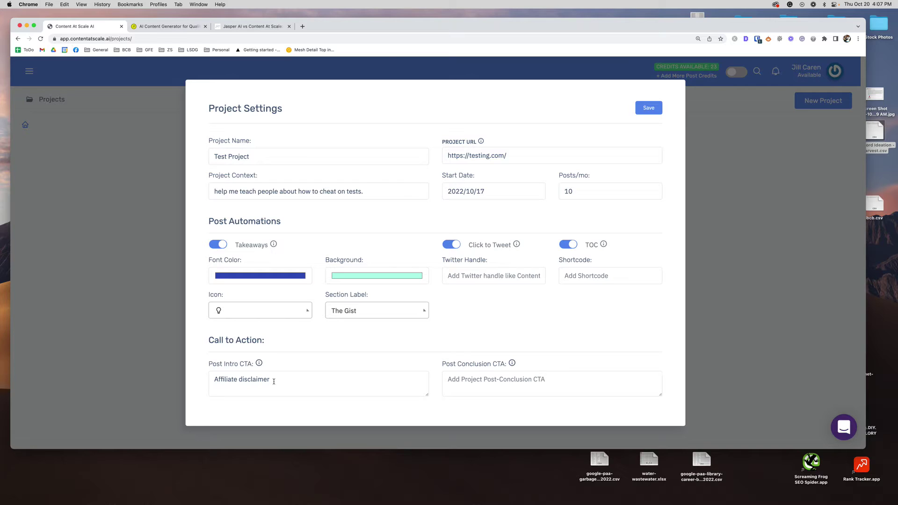
click(483, 379)
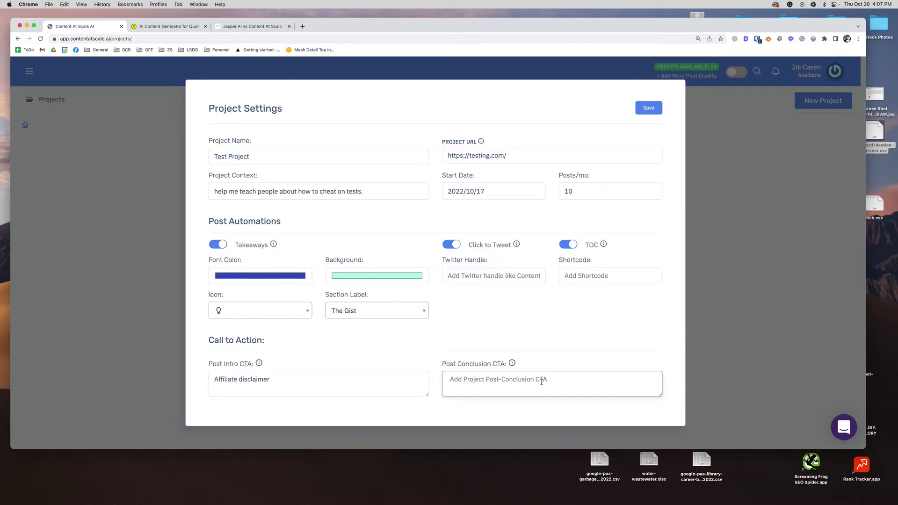
click(749, 285)
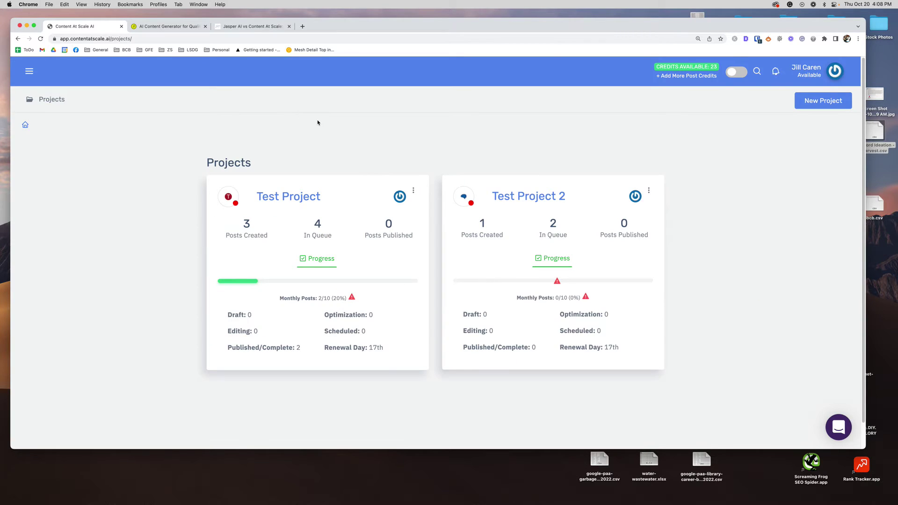
Step: Start new content in Test Project with the keyword 'best containers for growing strawberries'
click(287, 196)
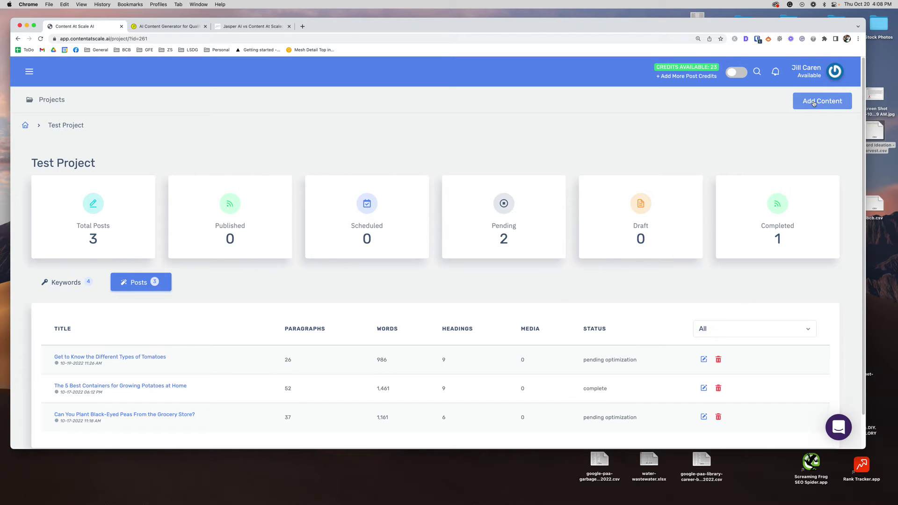
click(822, 101)
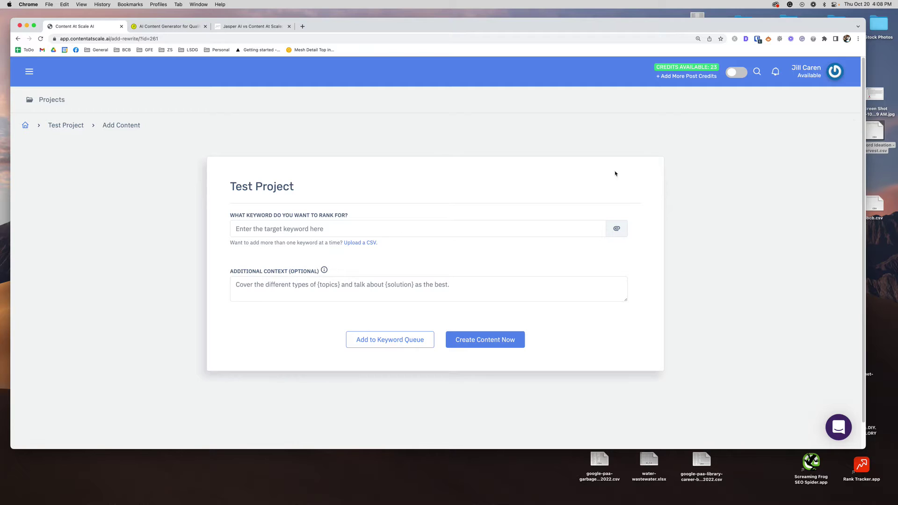
click(364, 228)
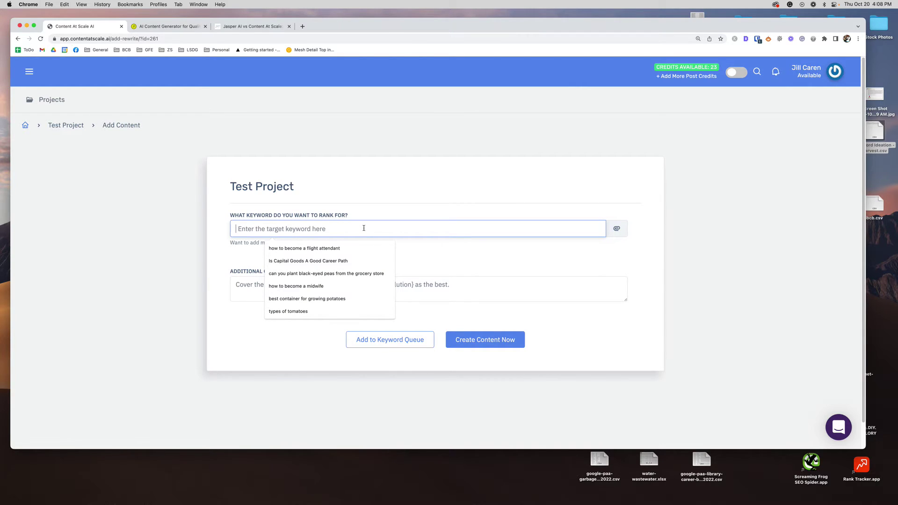
text(best containersf)
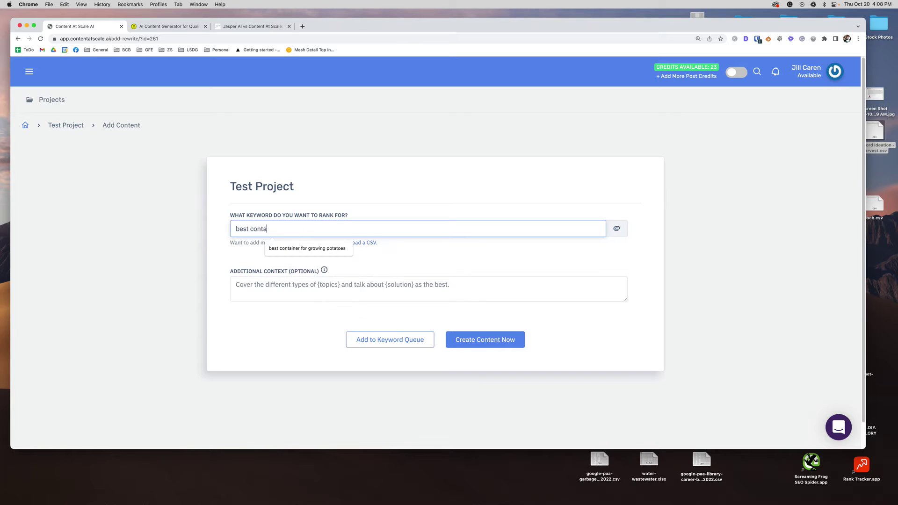
key(BackSpace)
text(for g)
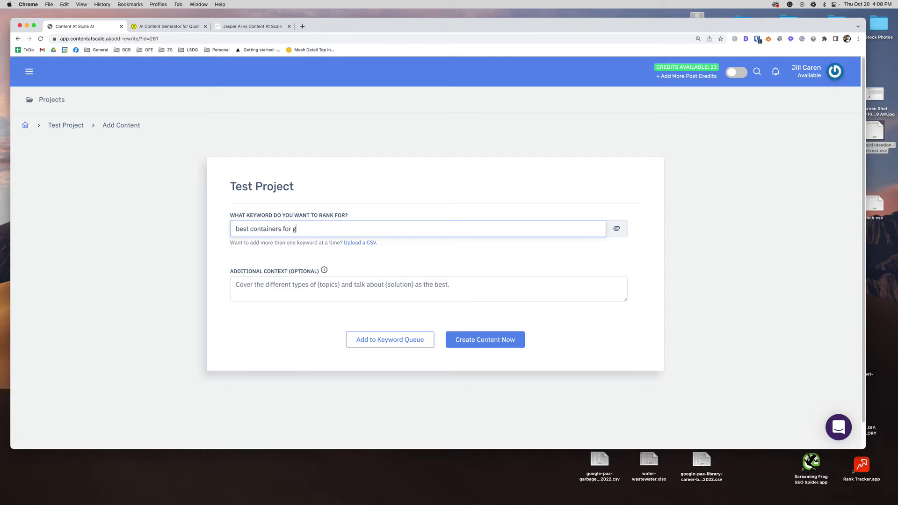
text(rowing strawberrie)
text(s)
Step: Add context 'Talk about all the containers that I can grow strawberries at home in.' and submit the post
click(265, 289)
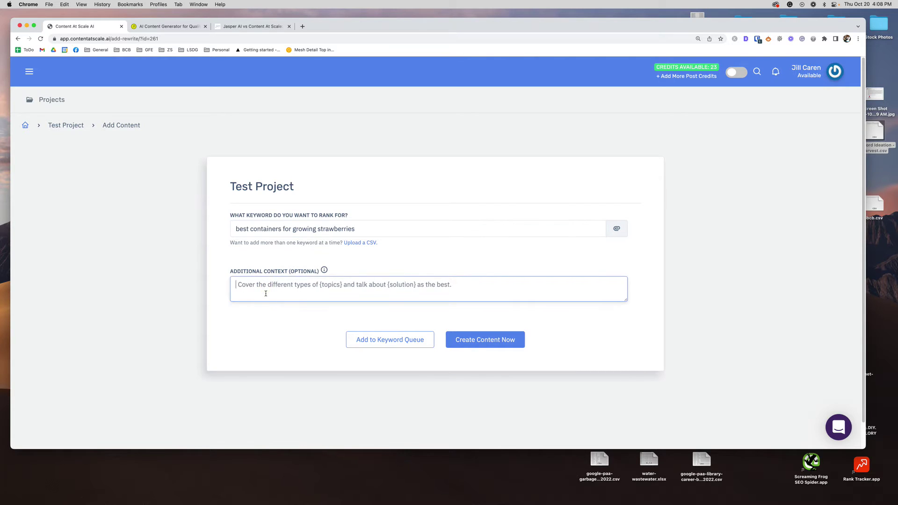
text(CTa)
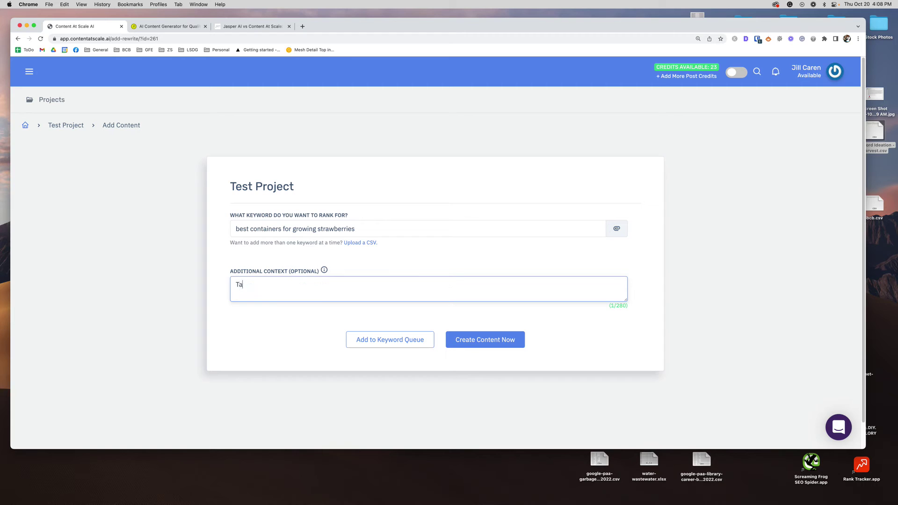
text(lk about all t)
text(he containers that I can g)
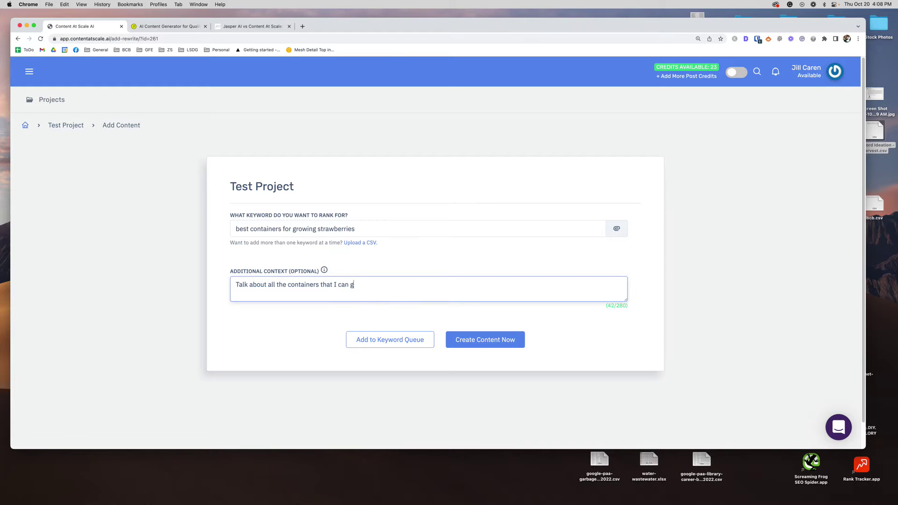
text(row star)
key(BackSpace)
key(BackSpace)
text(rawberries at home in.)
click(500, 342)
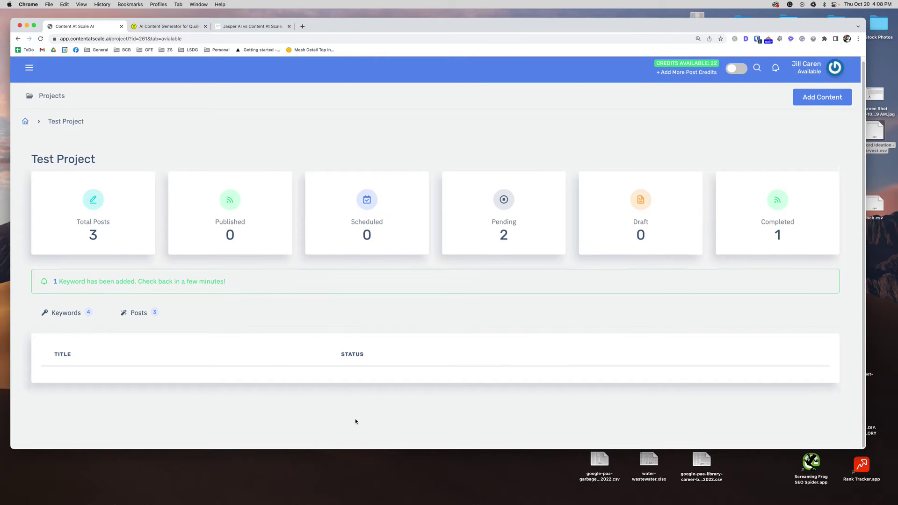
scroll(340, 394, down, 1)
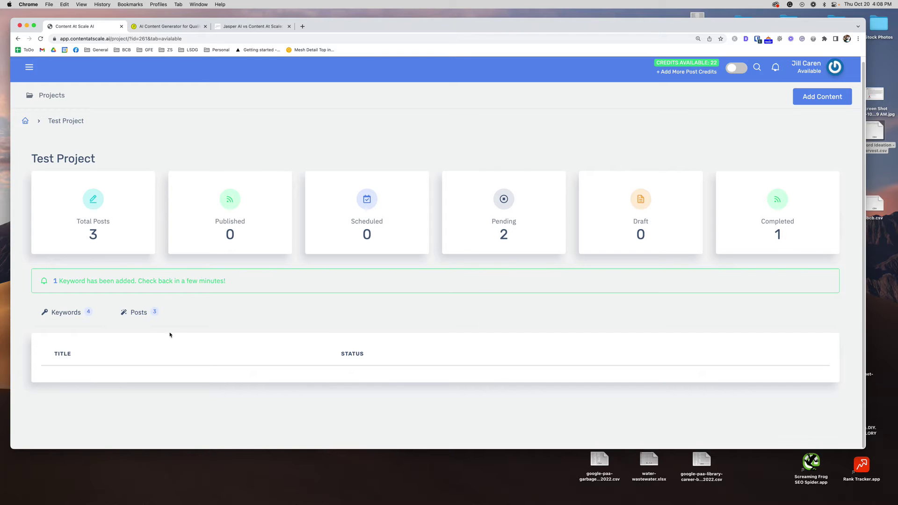
Step: Review the project's queued keywords and posts lists, then start adding new content again
click(59, 312)
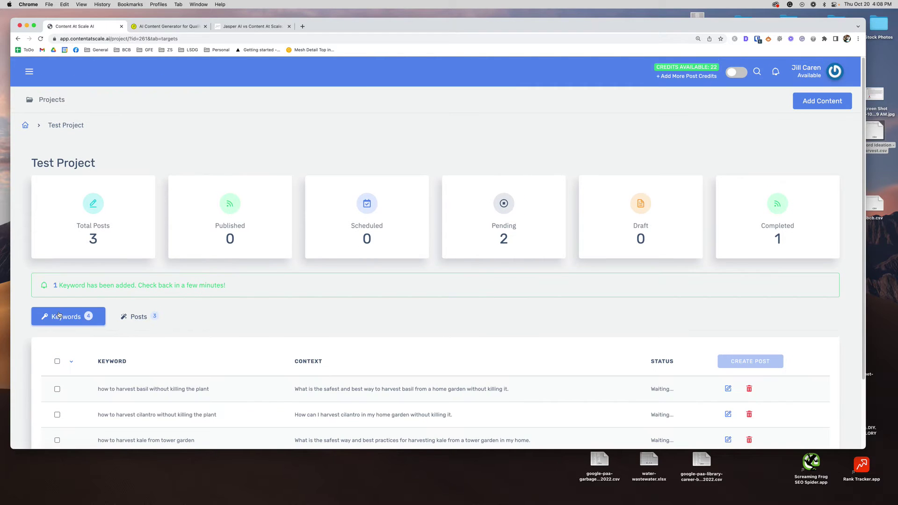
scroll(524, 346, down, 3)
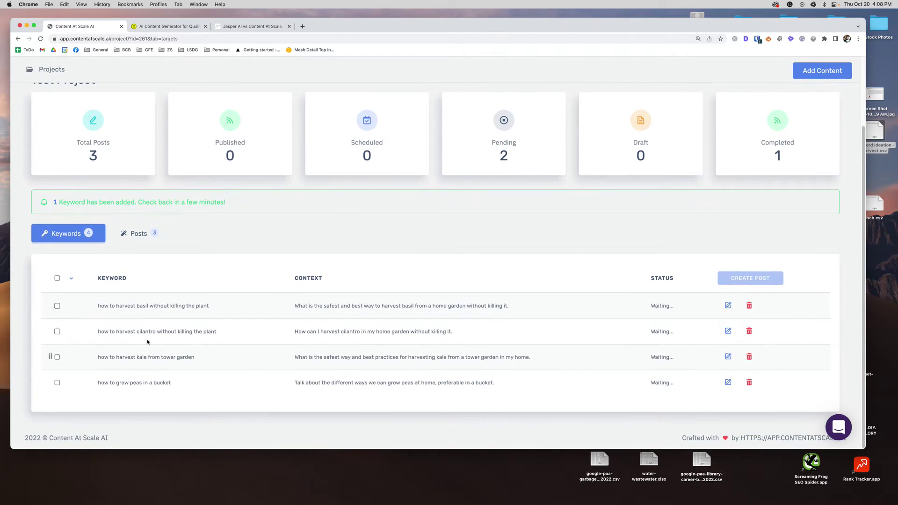
click(138, 234)
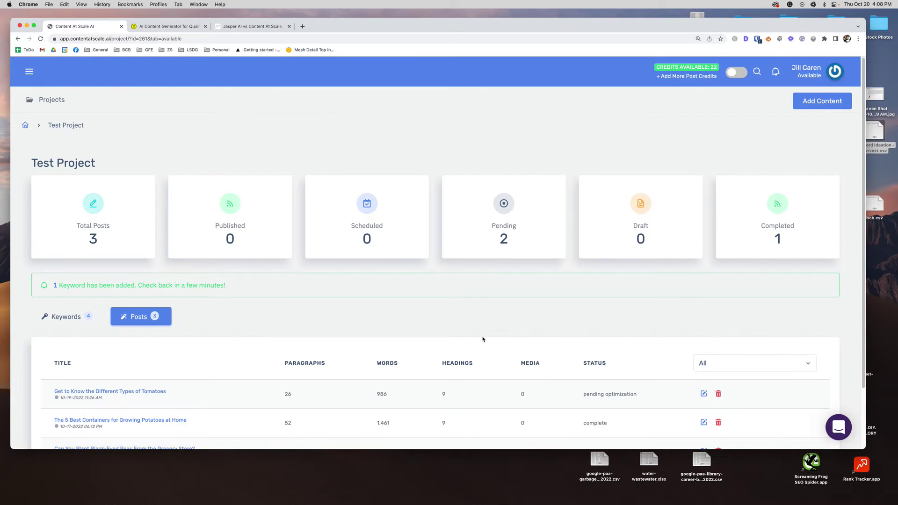
scroll(483, 337, down, 3)
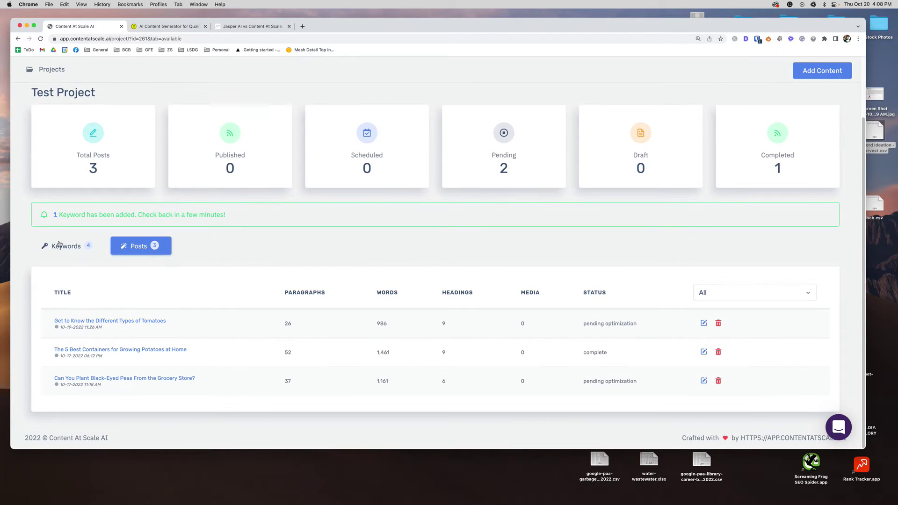
scroll(467, 288, up, 3)
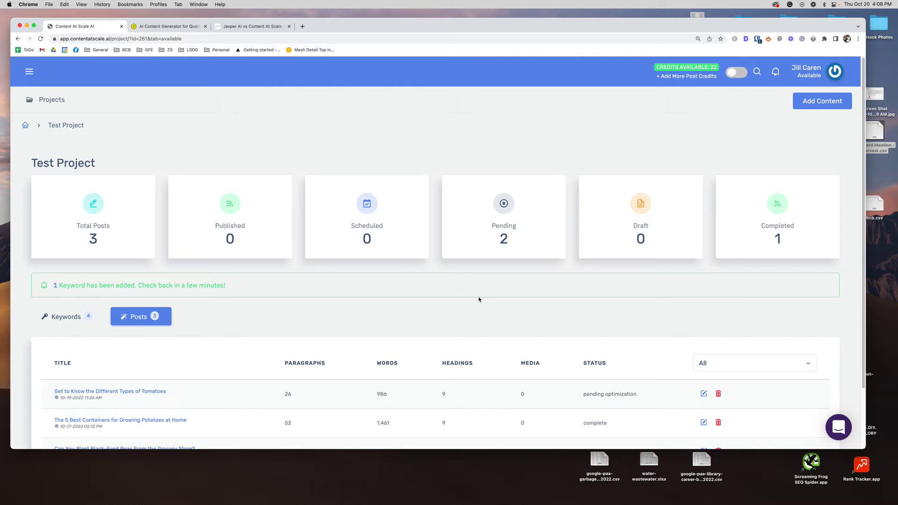
click(52, 318)
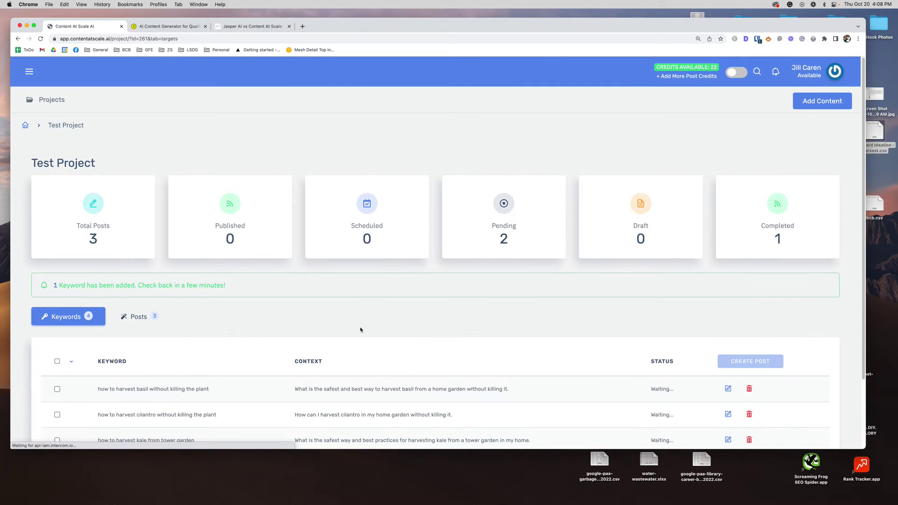
scroll(362, 330, down, 3)
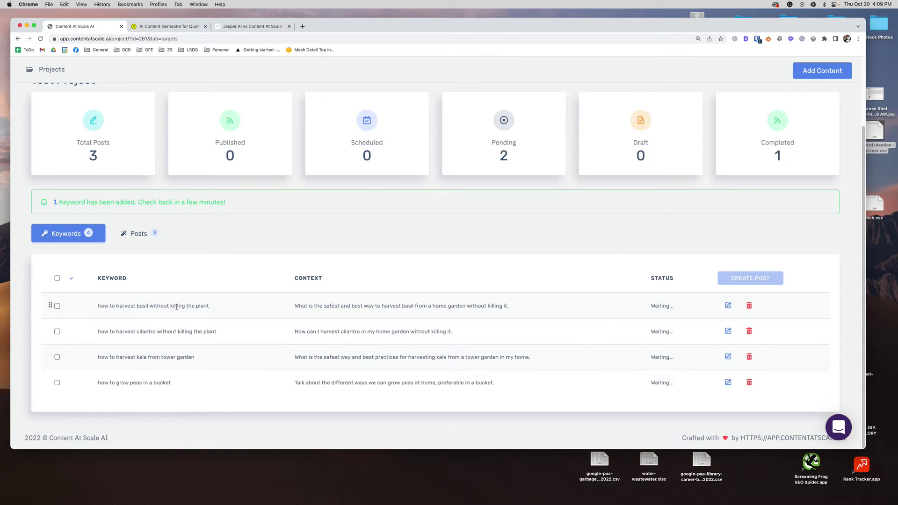
scroll(166, 368, up, 5)
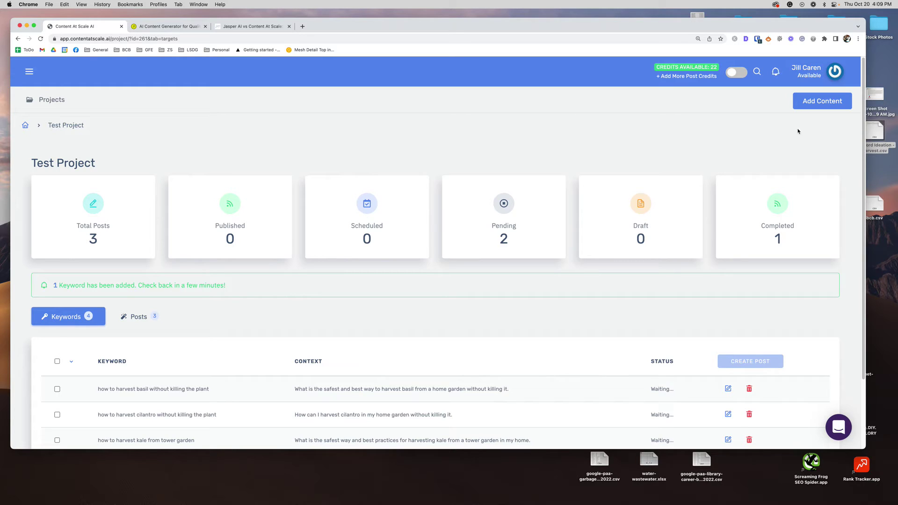
click(823, 101)
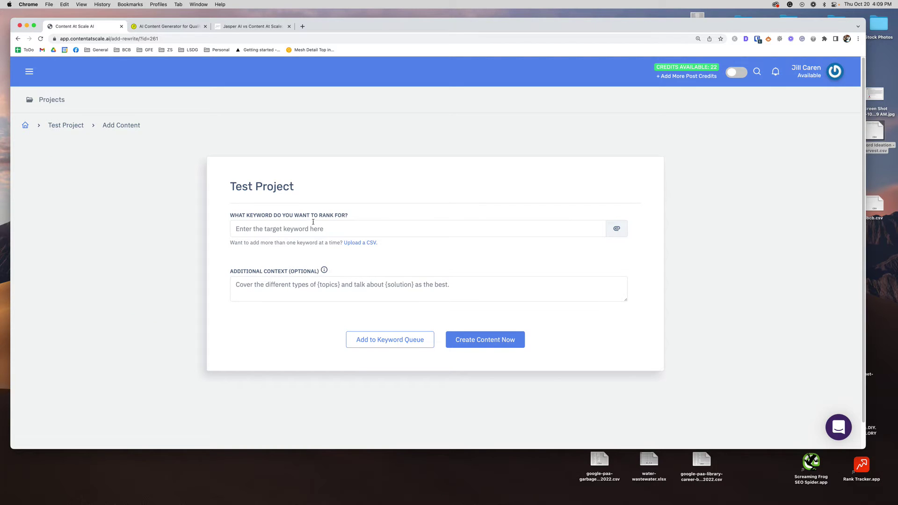
Step: Load Keyword Ideation - harvest.csv into the bulk keyword upload
click(366, 243)
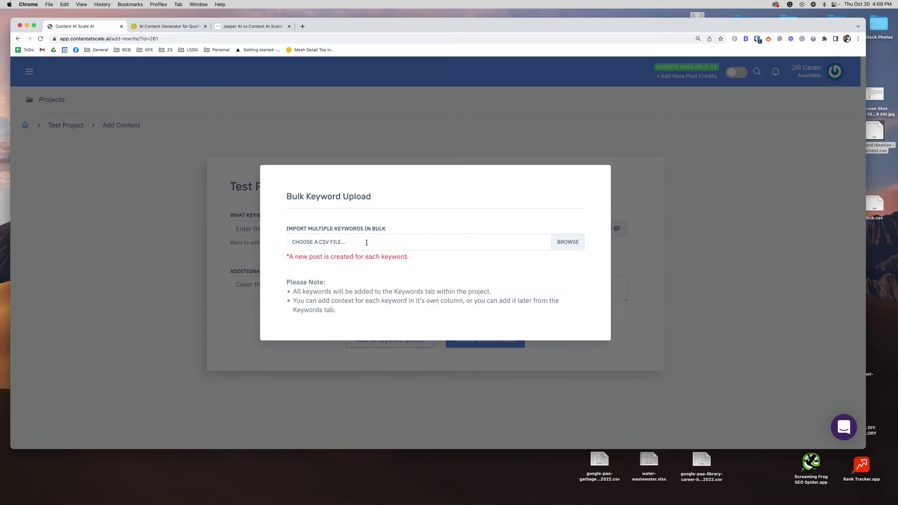
click(568, 242)
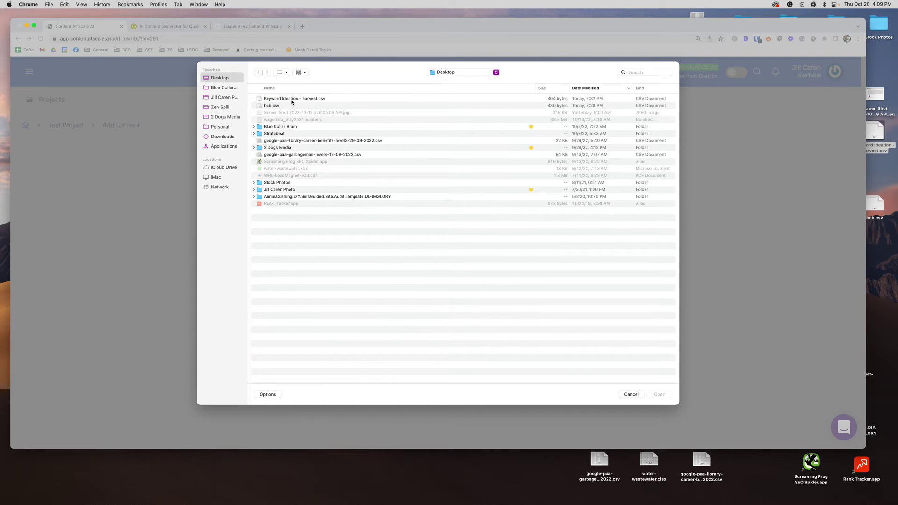
click(292, 99)
click(660, 394)
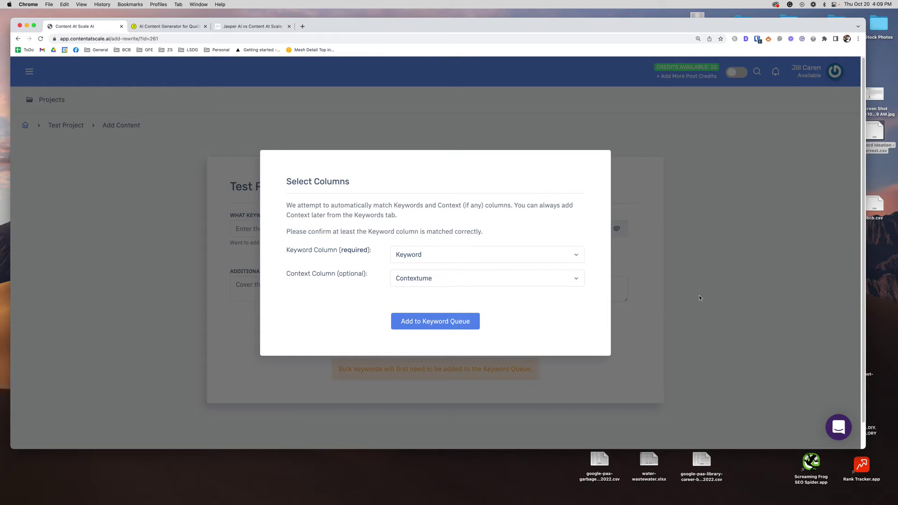
Step: Dismiss the column matching dialog and return to the Test Project overview
click(700, 298)
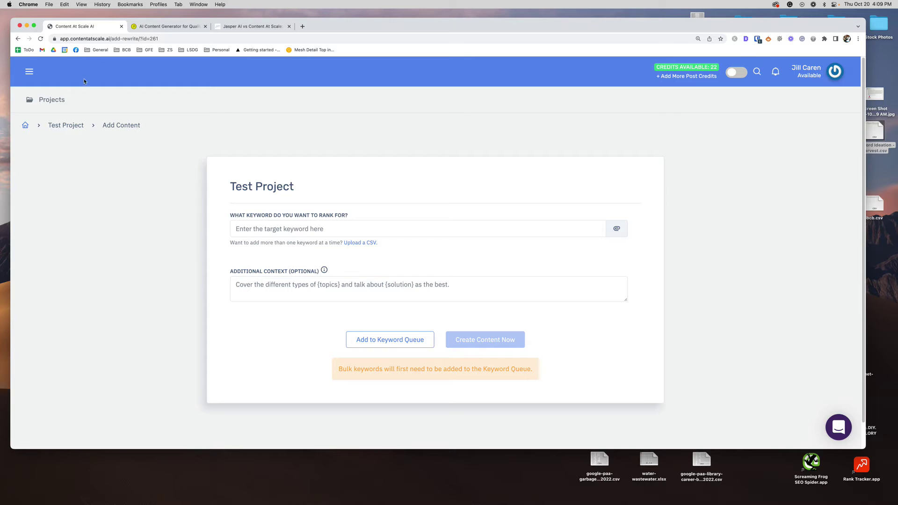
click(78, 126)
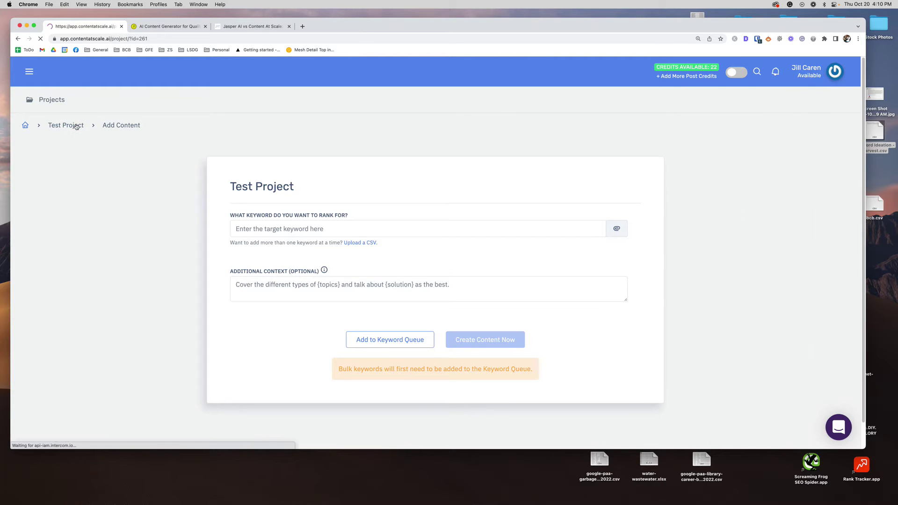
scroll(167, 346, down, 2)
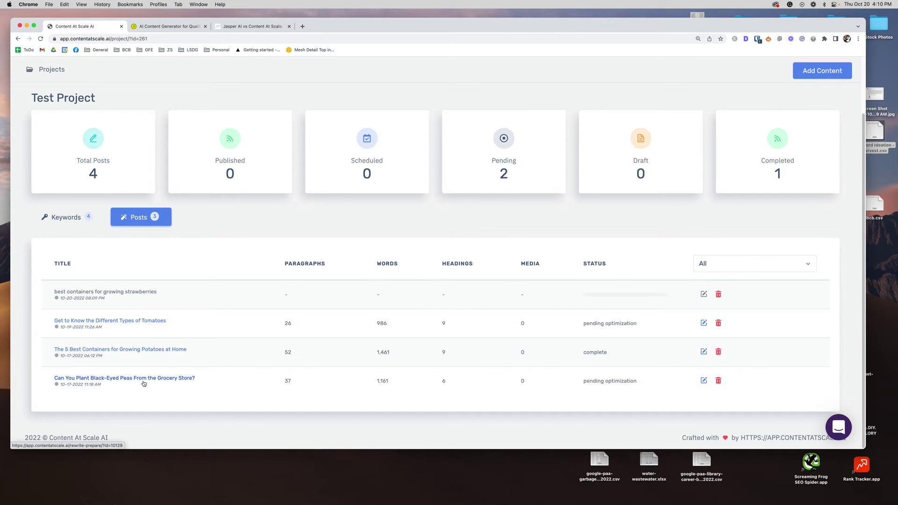
Step: View the project's keyword list, then open the harvest CSV from the desktop in Numbers
click(66, 217)
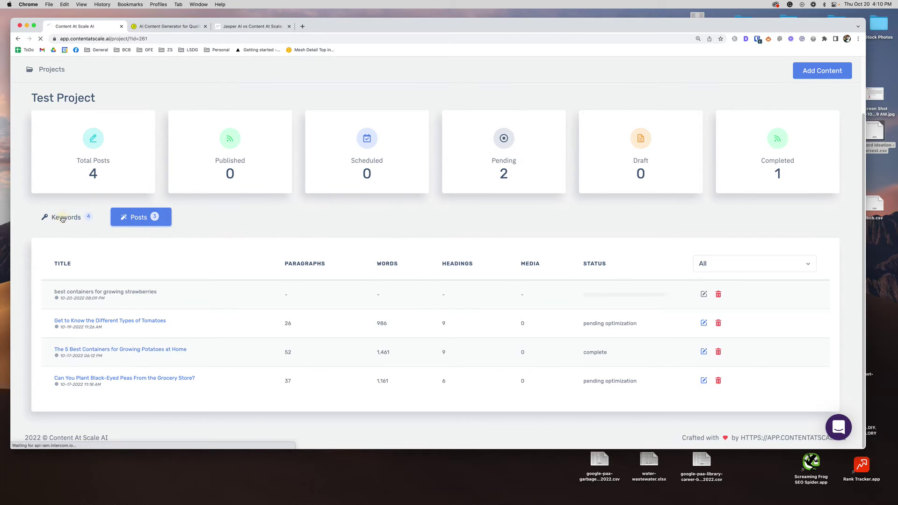
scroll(355, 360, down, 3)
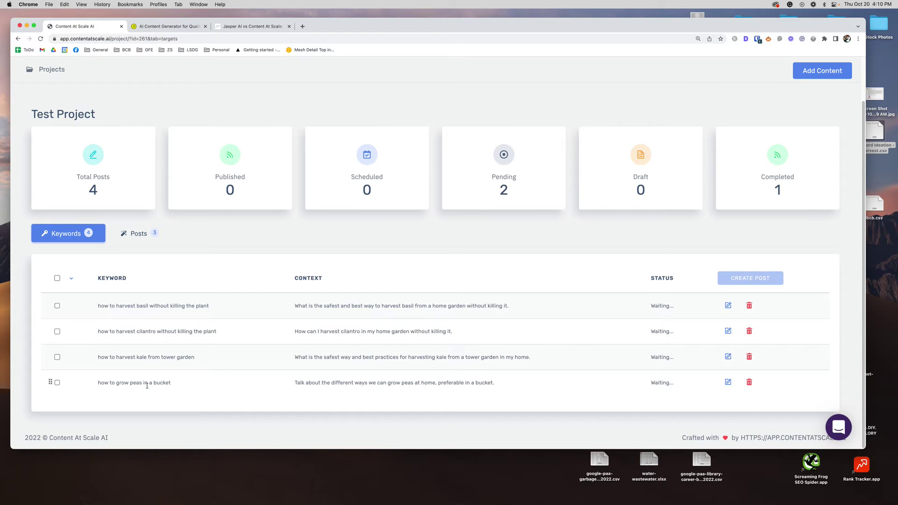
right_click(870, 137)
click(720, 146)
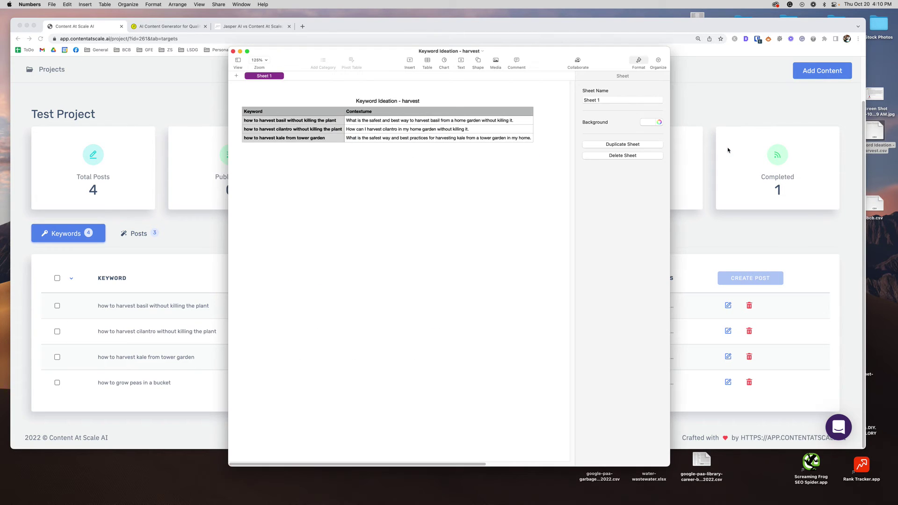
Step: Inspect the harvest sheet's keyword cells A2:A4 and context cells B2:B4, then close Numbers
click(348, 111)
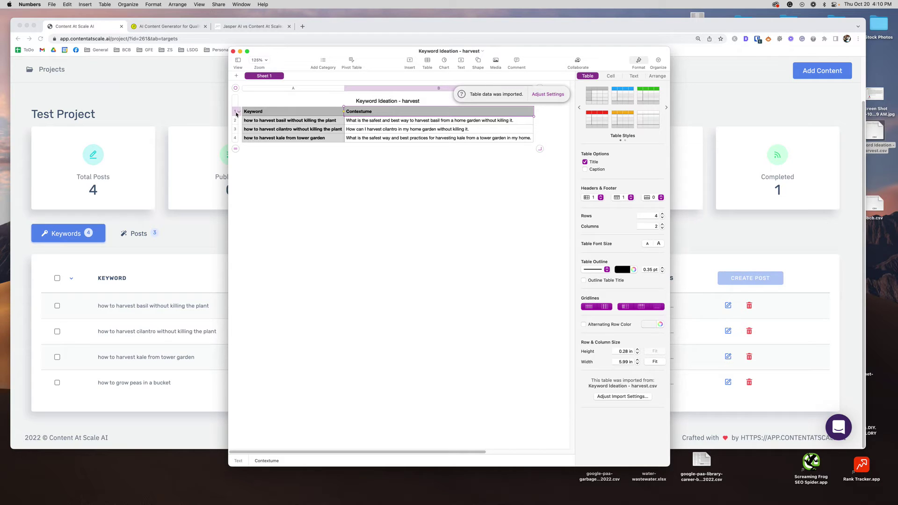
drag(281, 120, 281, 138)
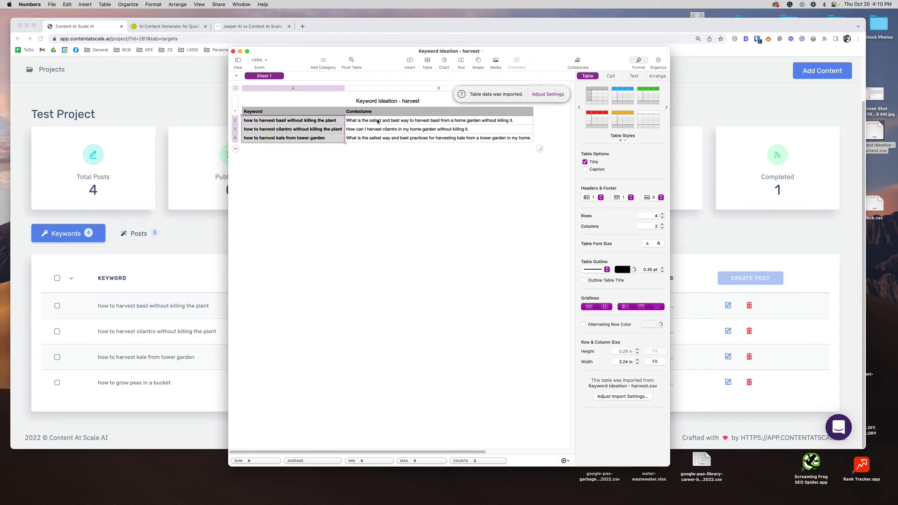
drag(377, 121, 377, 137)
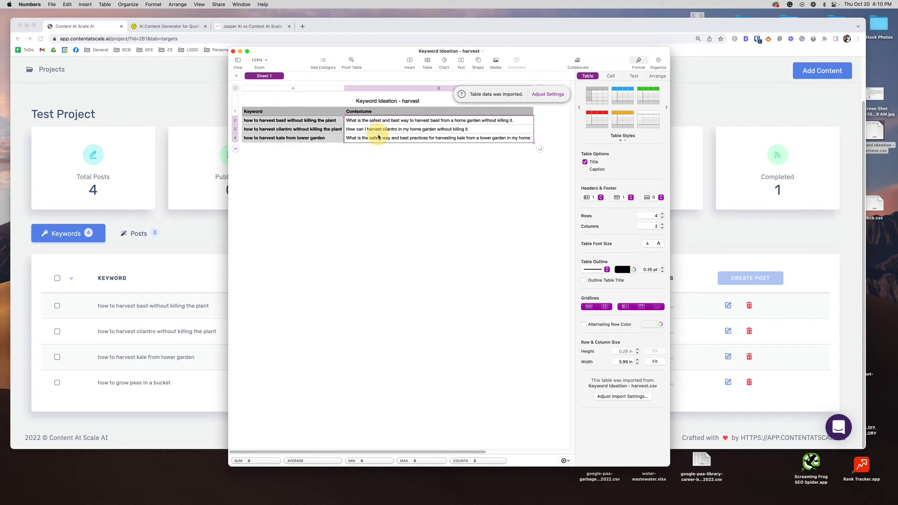
click(233, 51)
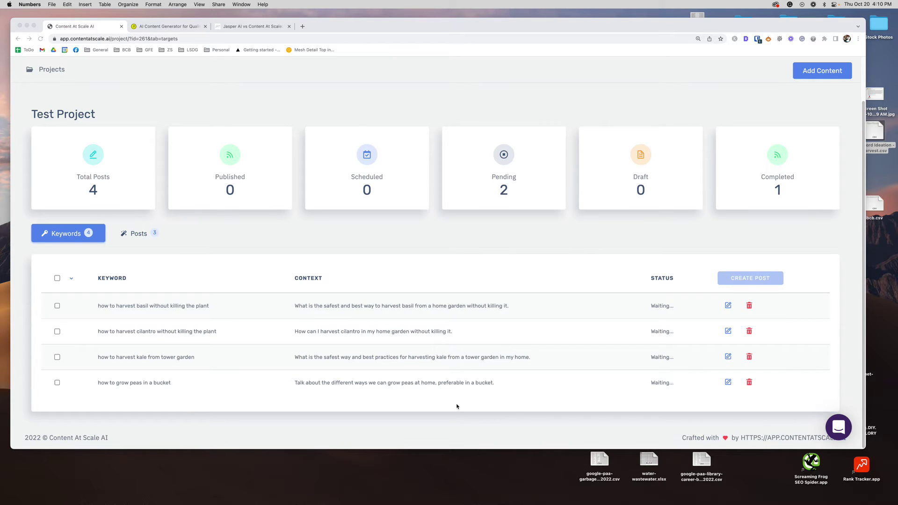
scroll(457, 406, up, 3)
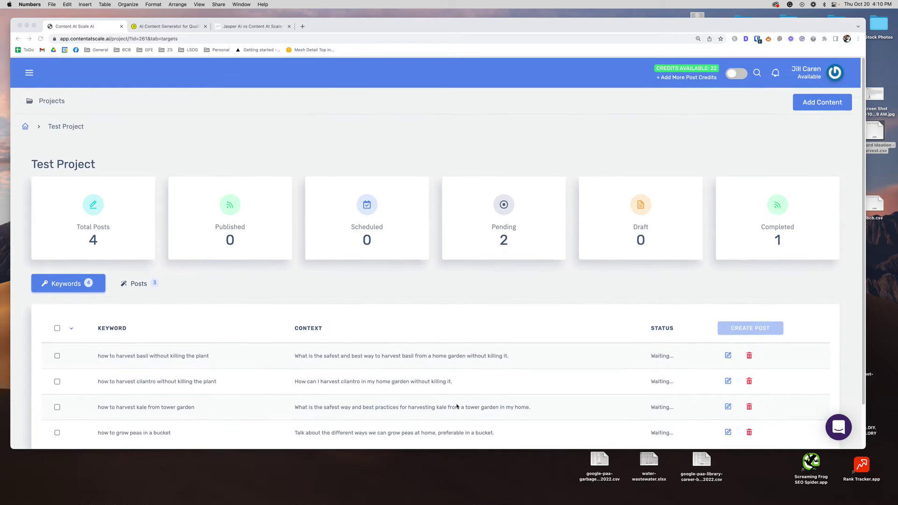
Step: Return to Projects, reopen Test Project and open the completed potato containers post for editing
click(52, 100)
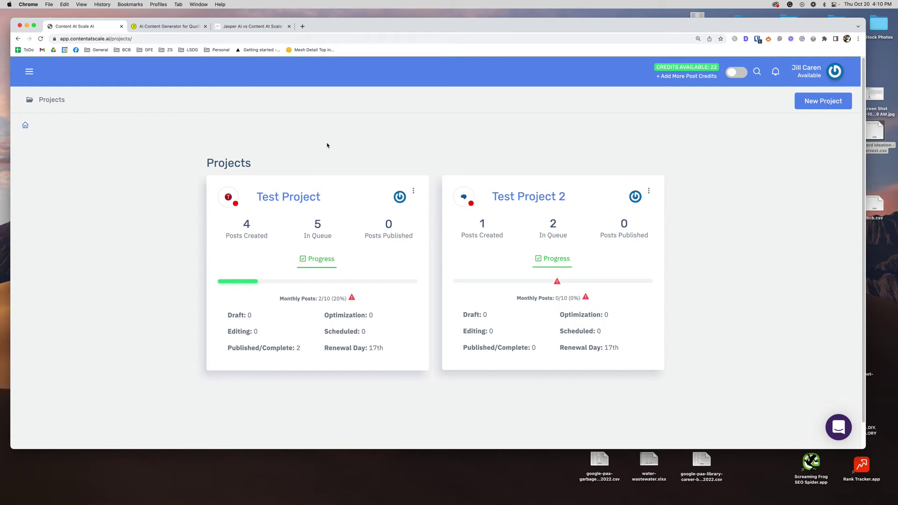
click(301, 197)
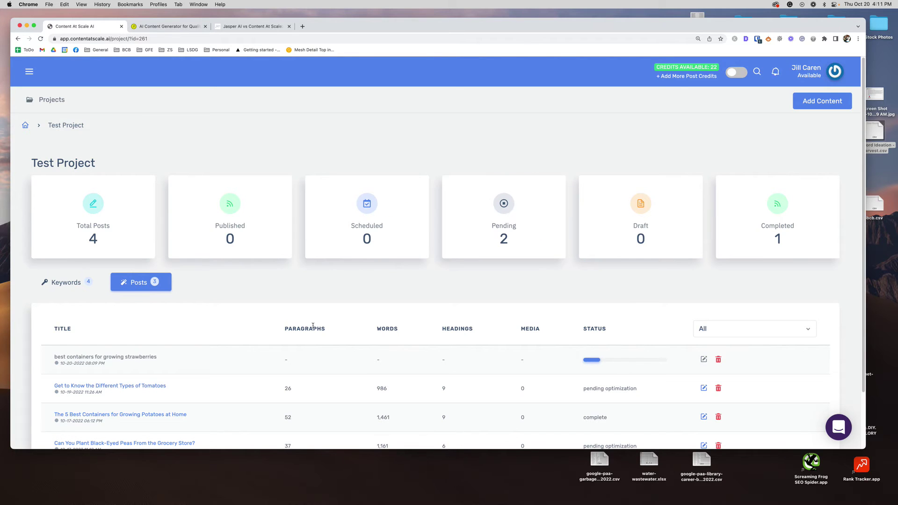
scroll(309, 316, down, 3)
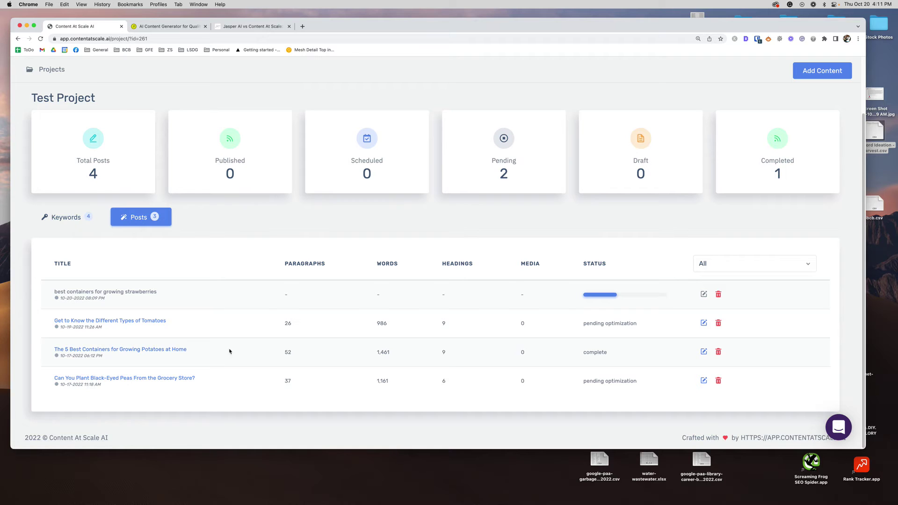
click(160, 349)
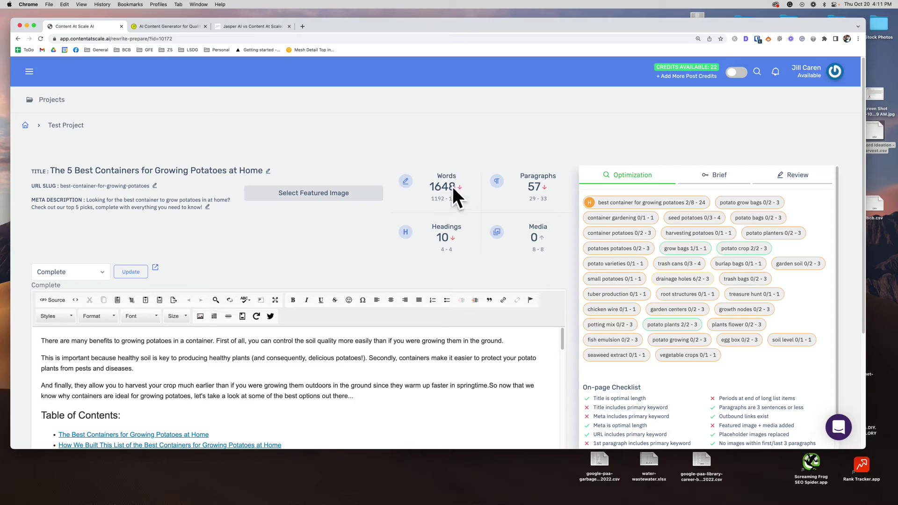
scroll(347, 335, down, 10)
scroll(347, 334, down, 10)
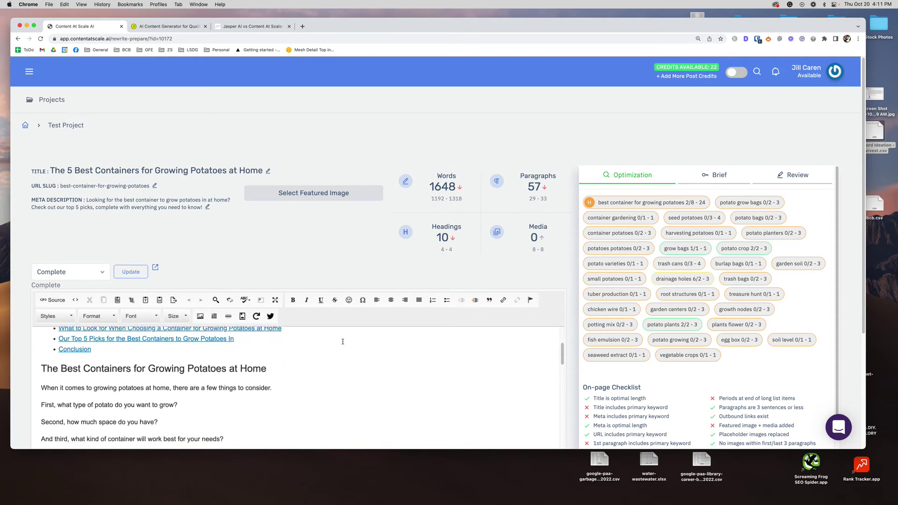
scroll(348, 334, down, 10)
scroll(347, 334, down, 6)
scroll(343, 342, up, 10)
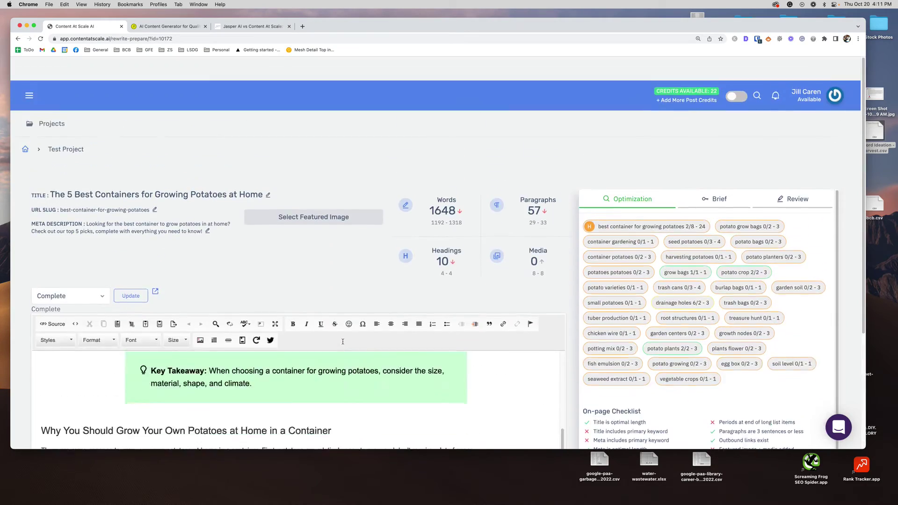
scroll(343, 343, up, 10)
scroll(343, 343, up, 5)
scroll(343, 343, down, 1)
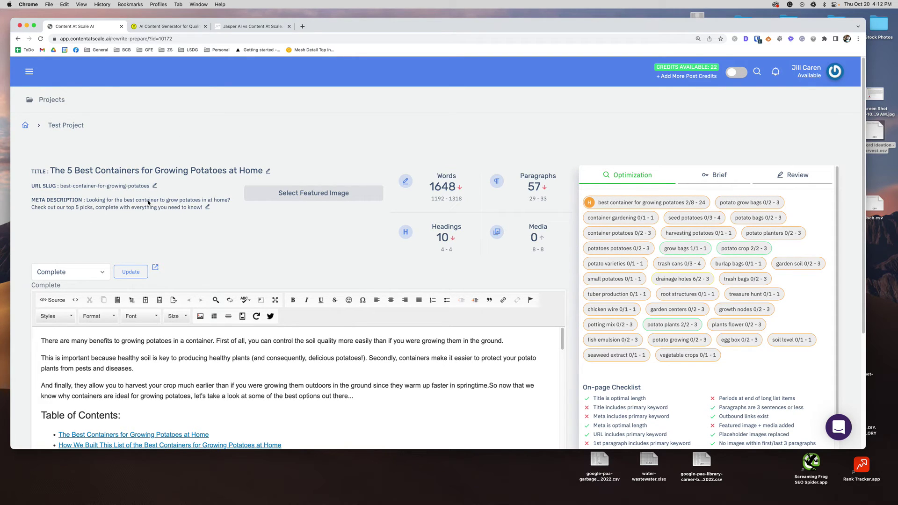
Step: Choose the woman-with-dog gallery photo as the featured image and show the post's status choices
click(302, 193)
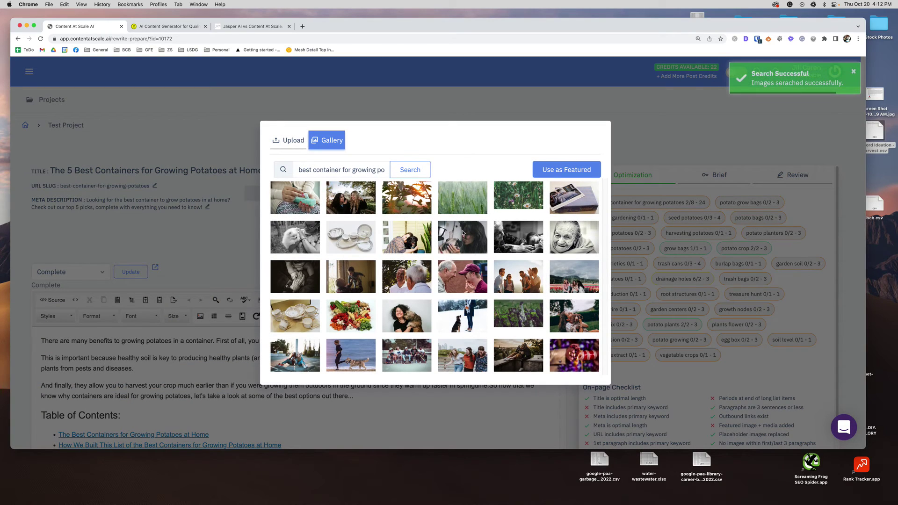
click(462, 233)
click(567, 169)
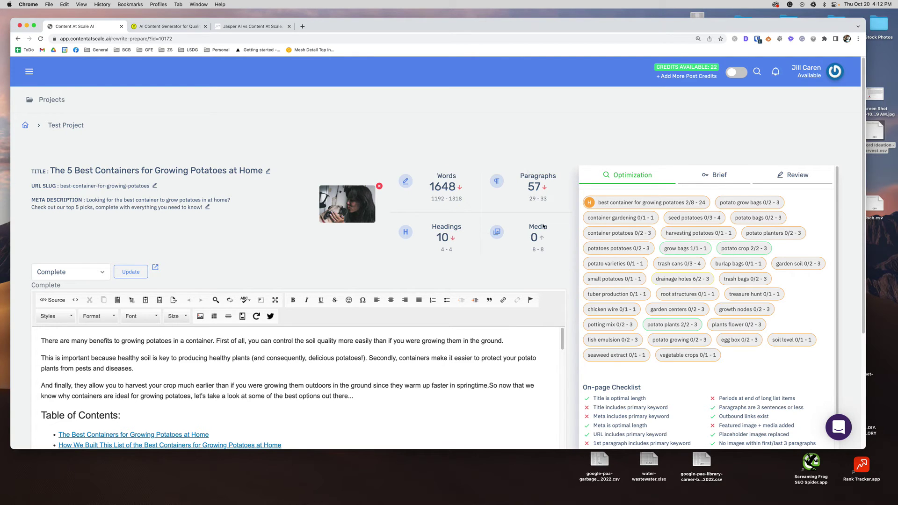
scroll(542, 228, down, 4)
scroll(491, 245, down, 4)
scroll(478, 264, down, 2)
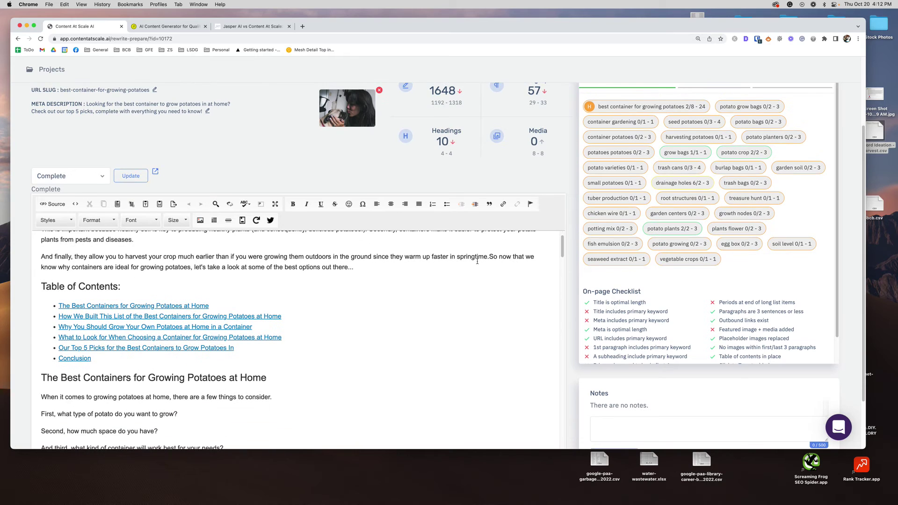
click(70, 175)
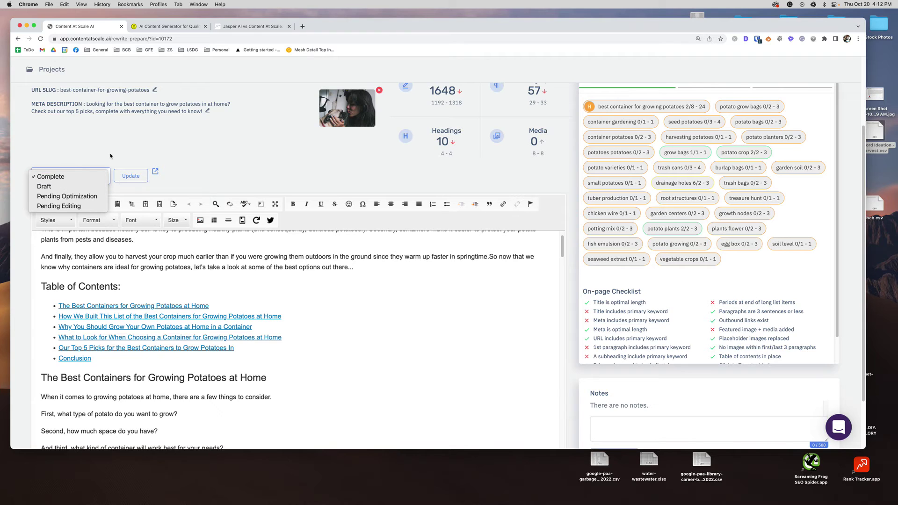
Step: Dismiss the status choices, leaving the post marked Complete
click(210, 143)
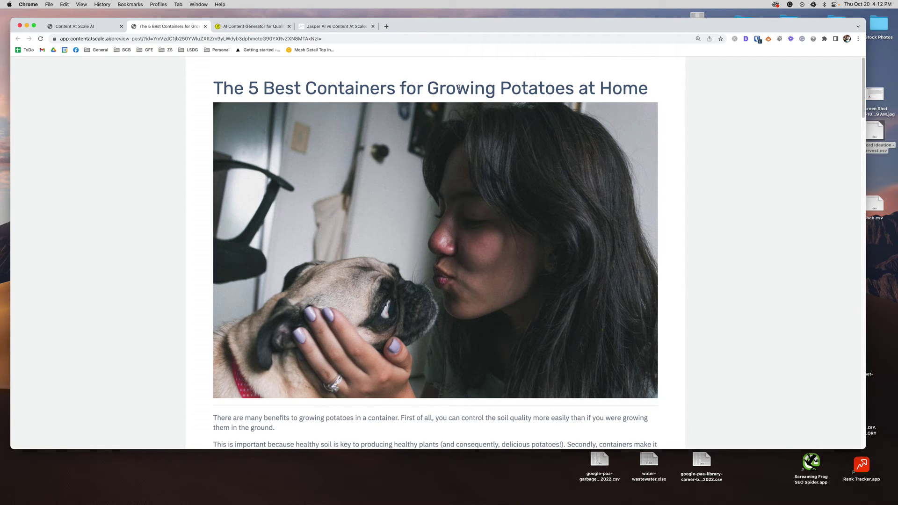
scroll(571, 199, down, 5)
scroll(422, 211, down, 2)
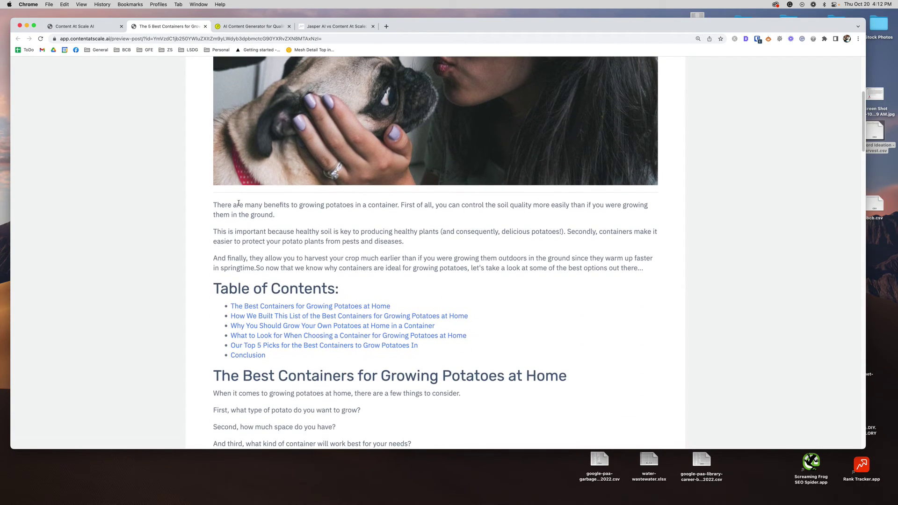
scroll(464, 261, down, 3)
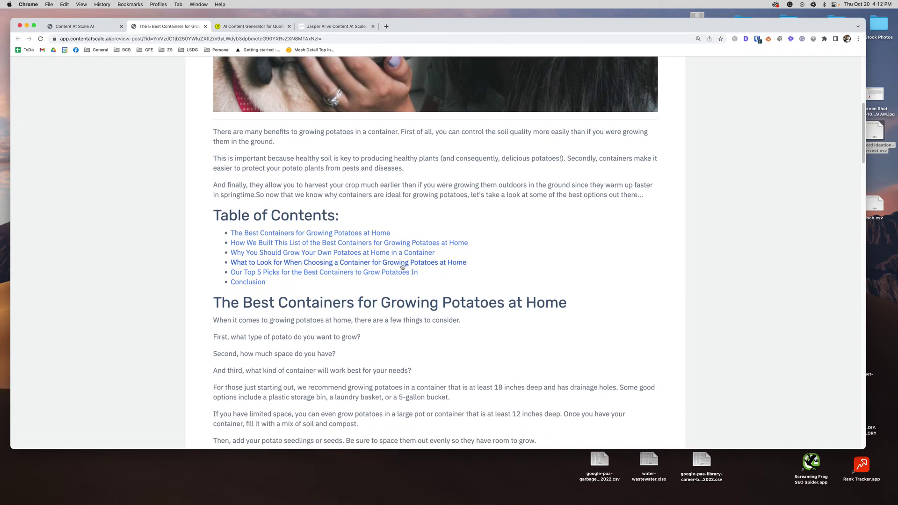
scroll(421, 261, down, 1)
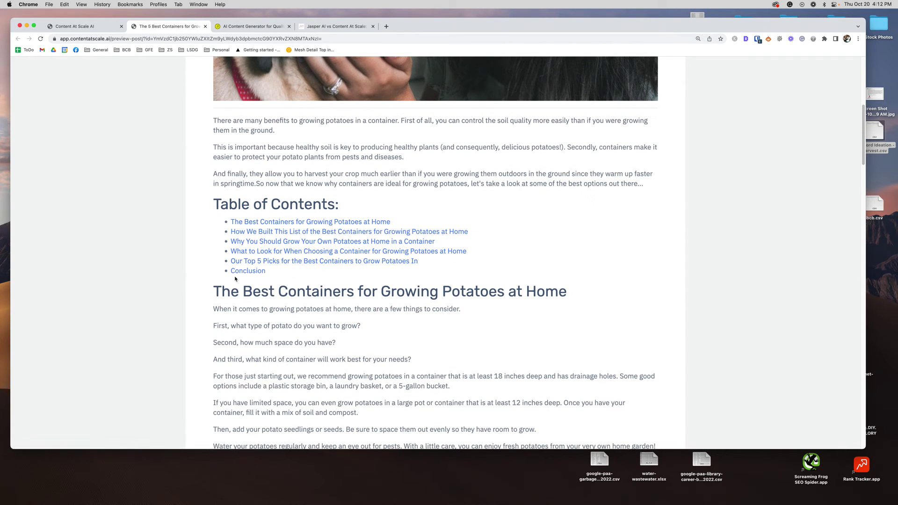
scroll(541, 291, down, 3)
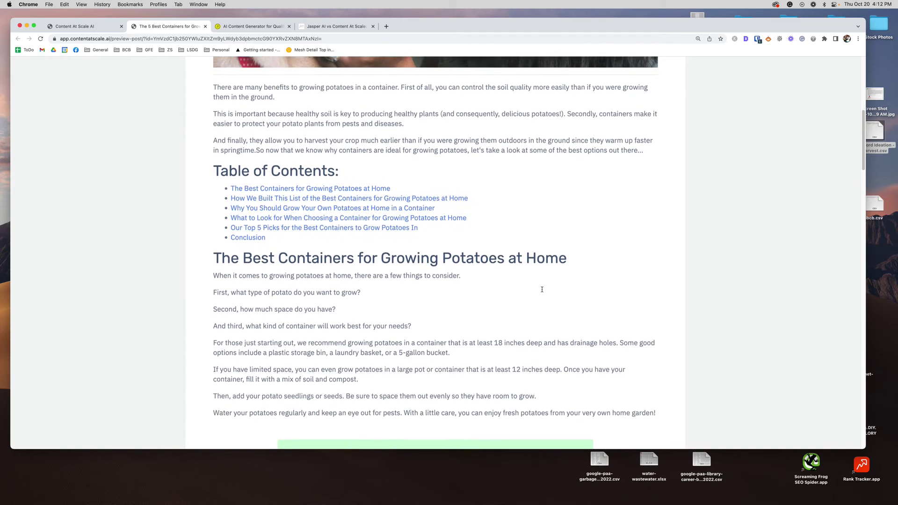
scroll(540, 291, down, 3)
scroll(541, 290, down, 2)
scroll(421, 281, down, 1)
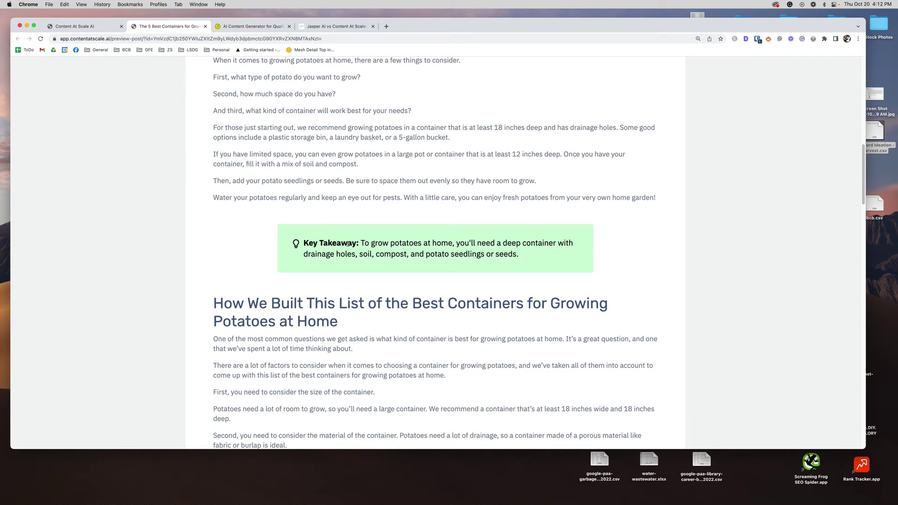
scroll(547, 253, down, 2)
scroll(548, 253, down, 2)
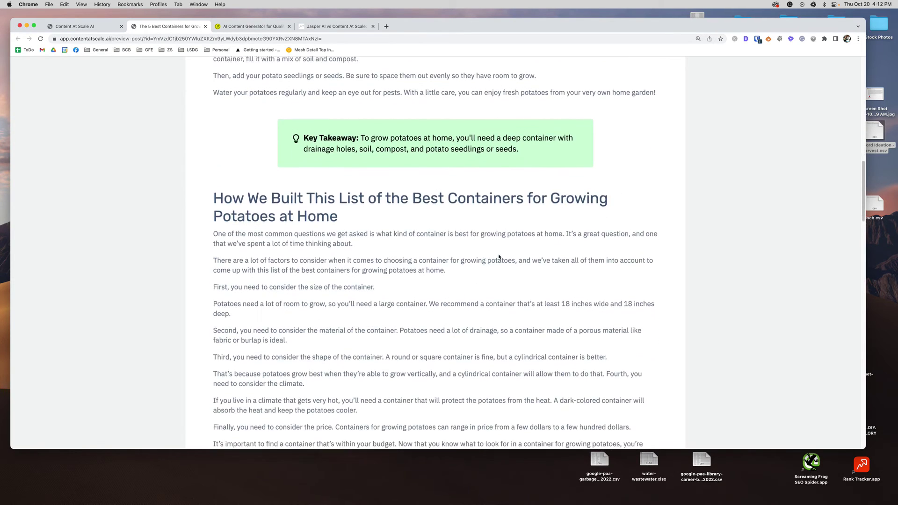
scroll(331, 213, down, 2)
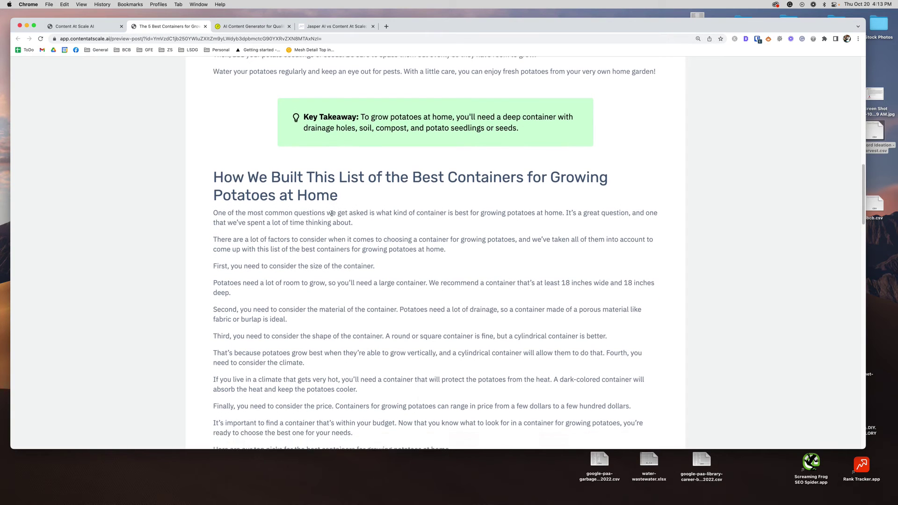
scroll(331, 214, down, 2)
scroll(333, 216, down, 3)
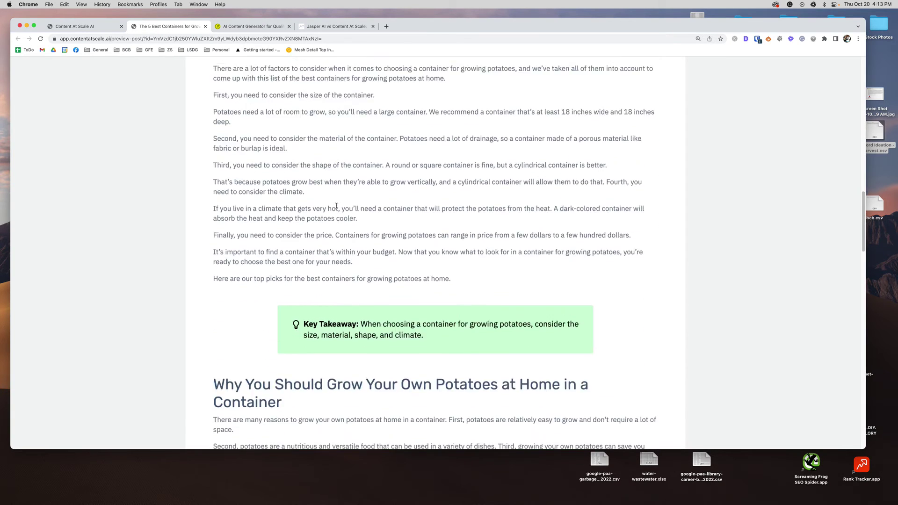
scroll(421, 211, down, 4)
scroll(474, 228, down, 2)
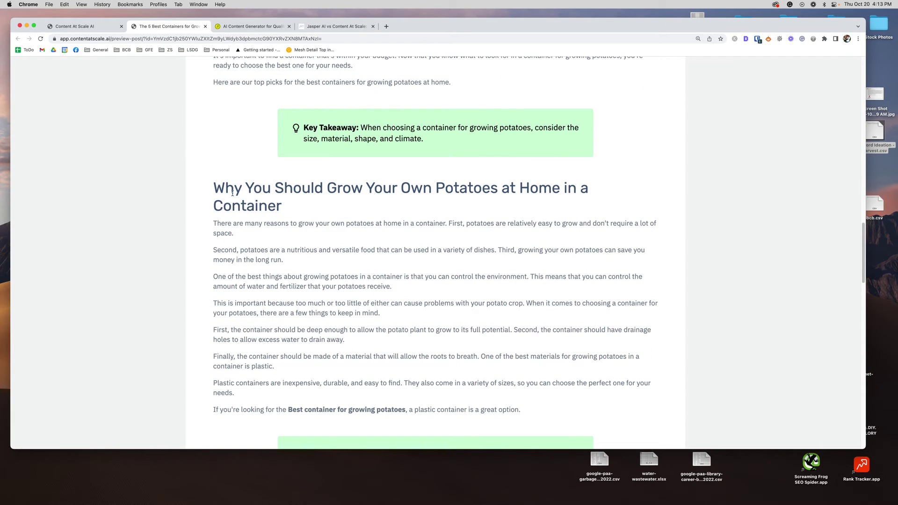
scroll(306, 214, down, 3)
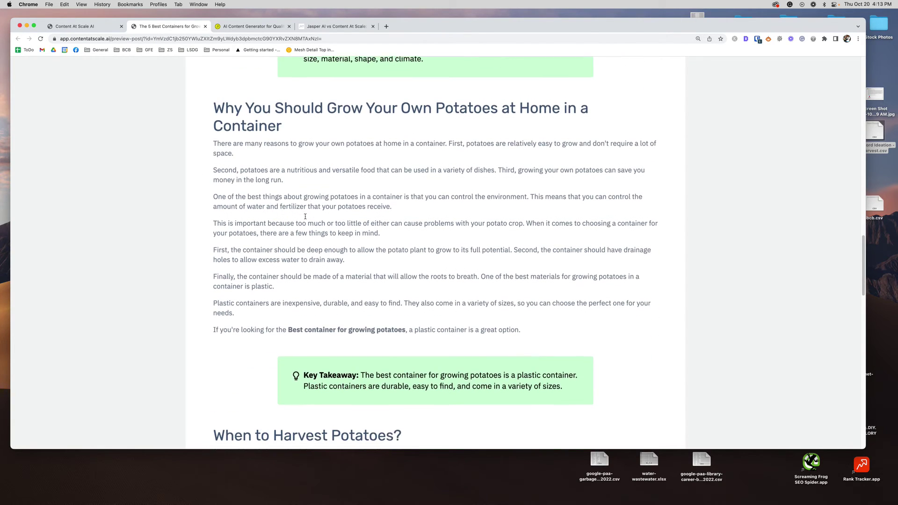
scroll(327, 264, down, 3)
scroll(327, 264, down, 1)
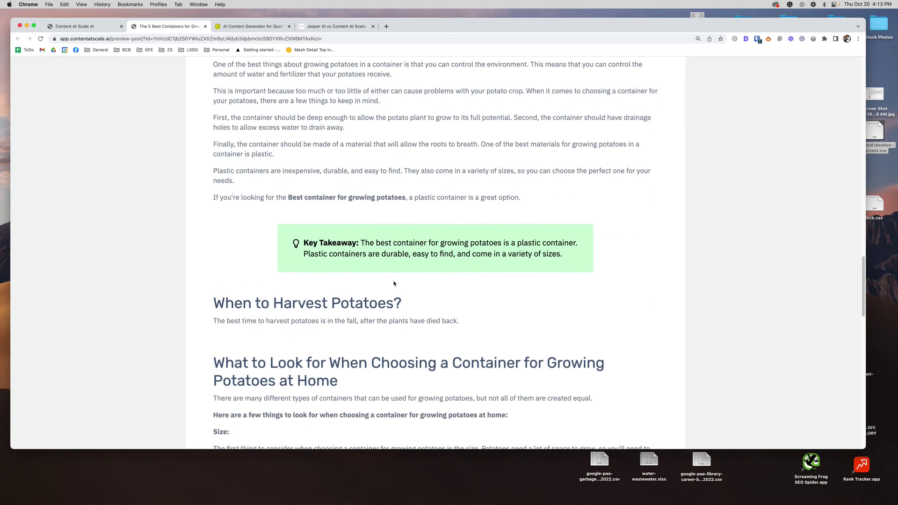
scroll(281, 264, down, 3)
scroll(215, 233, down, 1)
Step: Highlight the When to Harvest Potatoes section and 'Wooden crates', then close the preview
drag(214, 233, 490, 258)
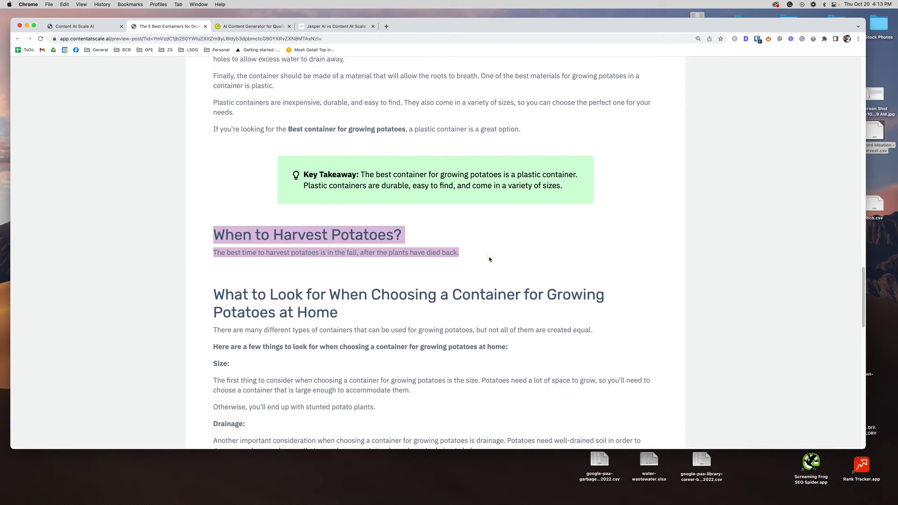
scroll(489, 259, down, 2)
scroll(489, 259, down, 2)
scroll(489, 259, down, 1)
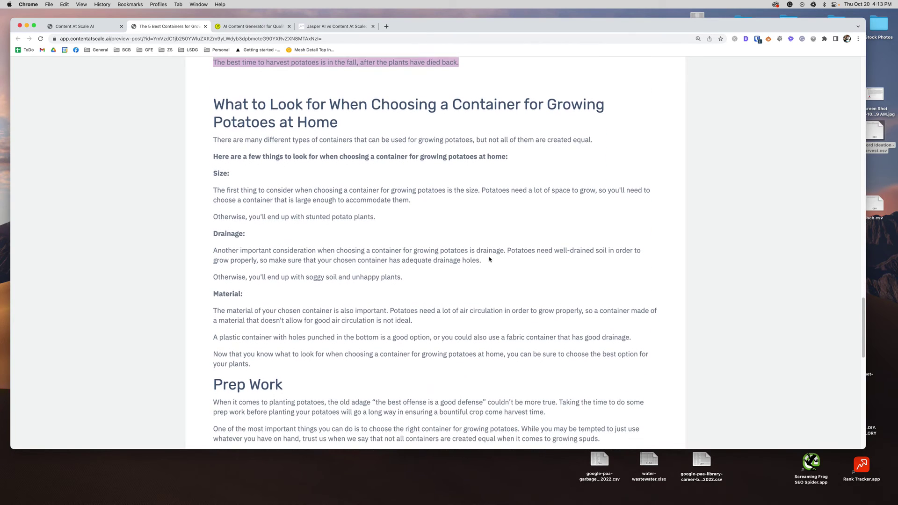
scroll(490, 260, down, 1)
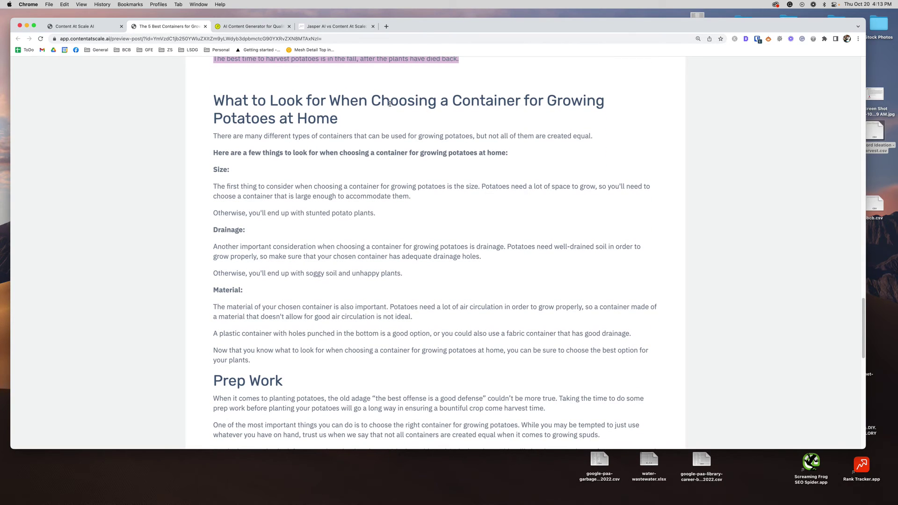
scroll(450, 264, down, 3)
scroll(450, 264, down, 1)
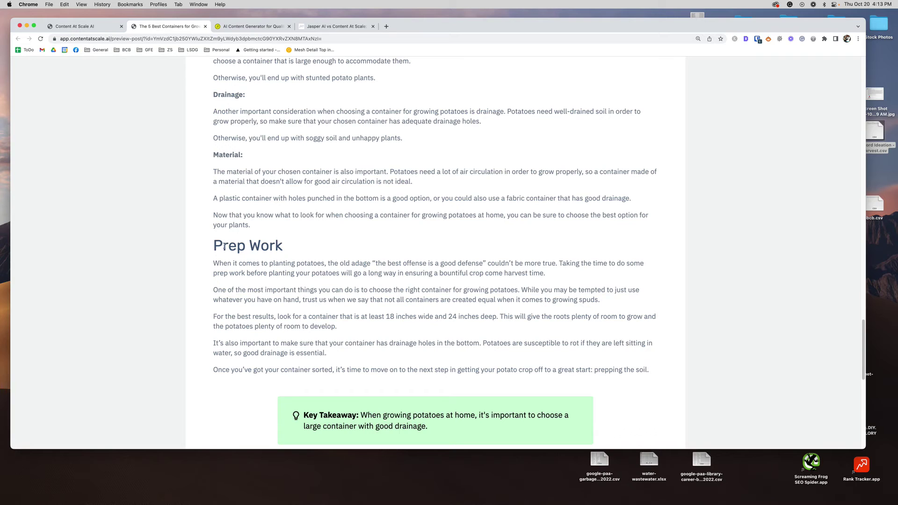
scroll(337, 340, down, 3)
scroll(379, 305, down, 1)
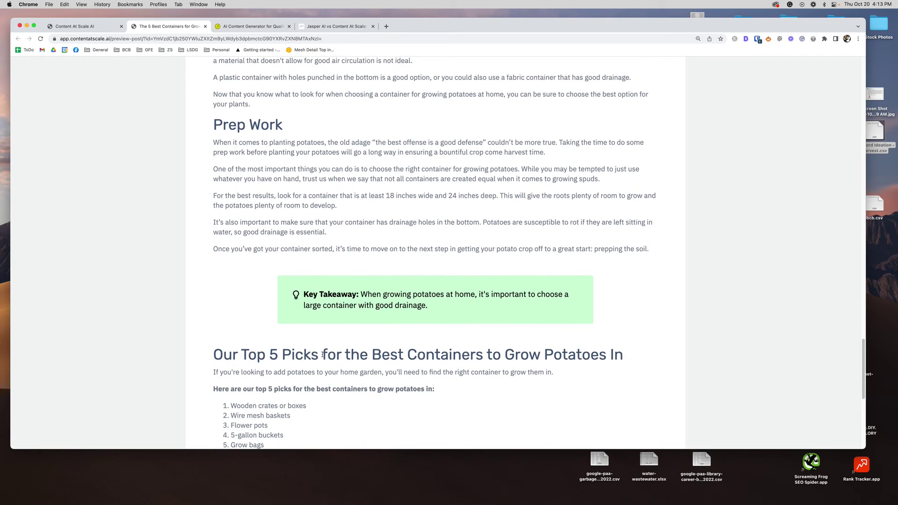
scroll(322, 354, down, 3)
scroll(295, 344, down, 2)
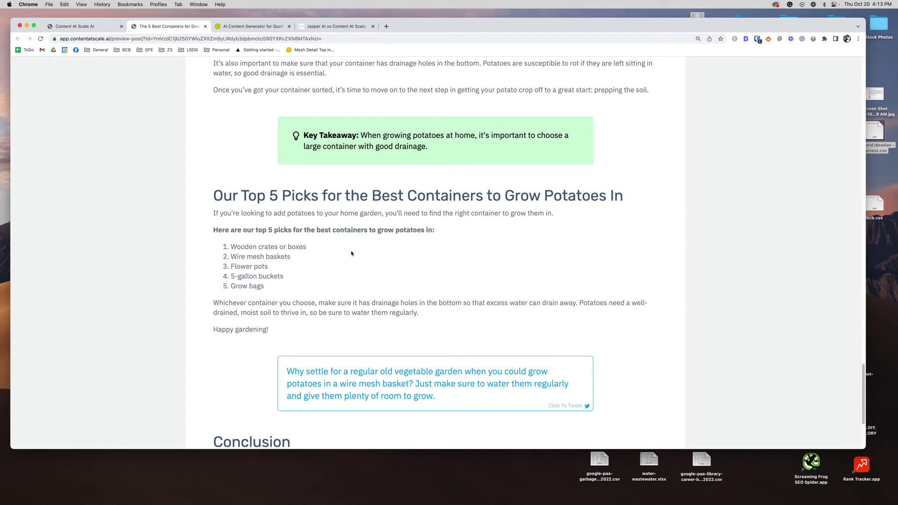
scroll(341, 281, down, 1)
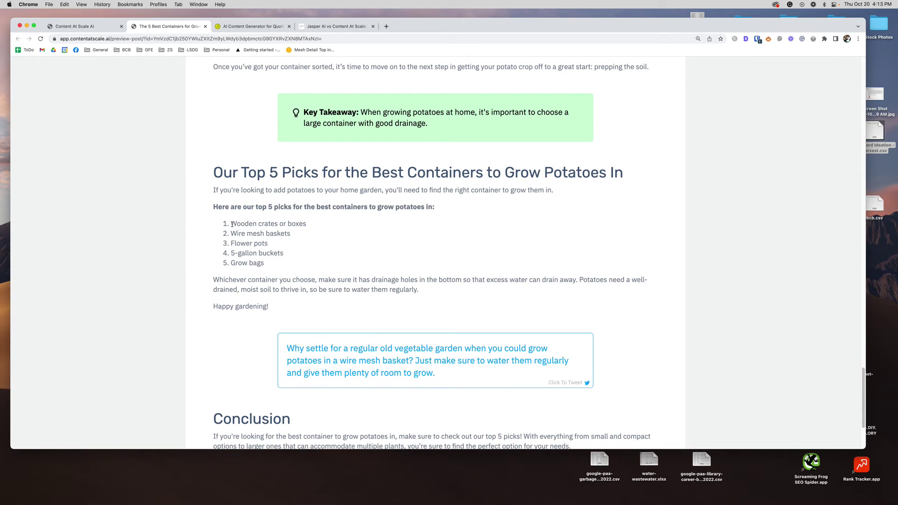
drag(231, 223, 278, 225)
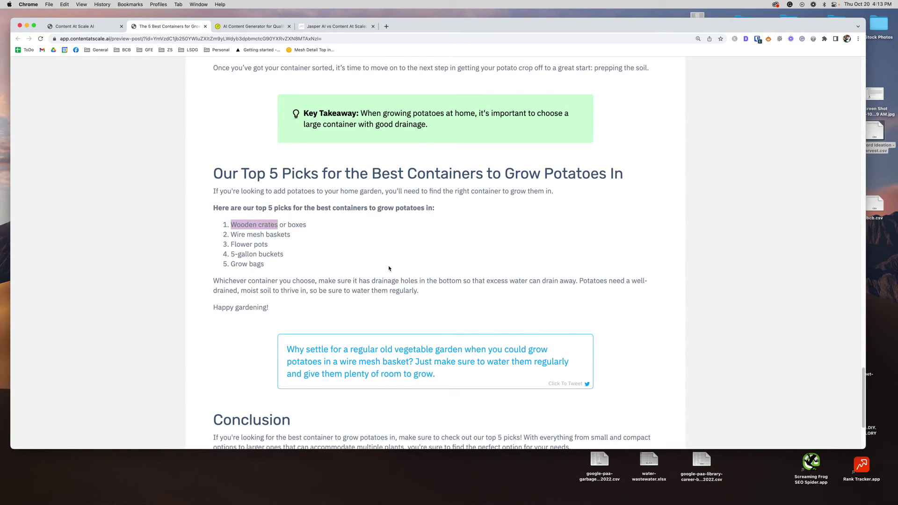
scroll(389, 268, down, 2)
scroll(390, 269, down, 2)
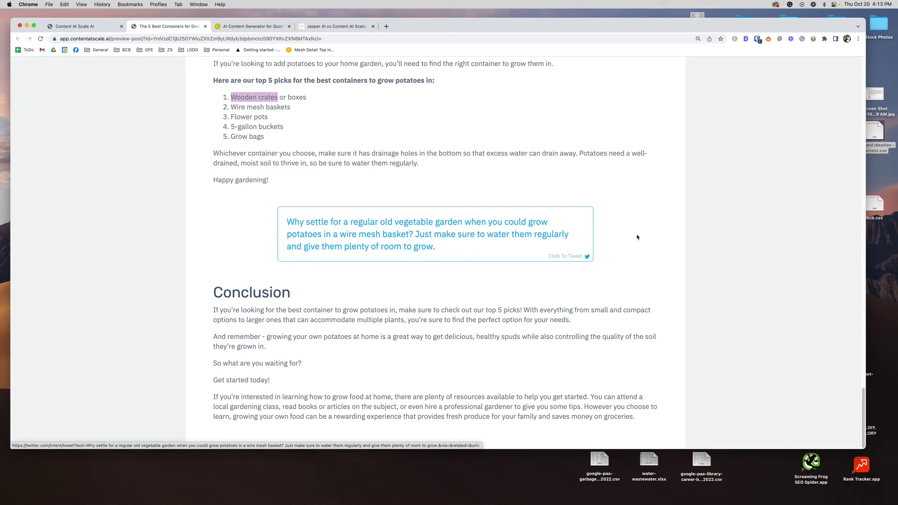
scroll(571, 301, down, 1)
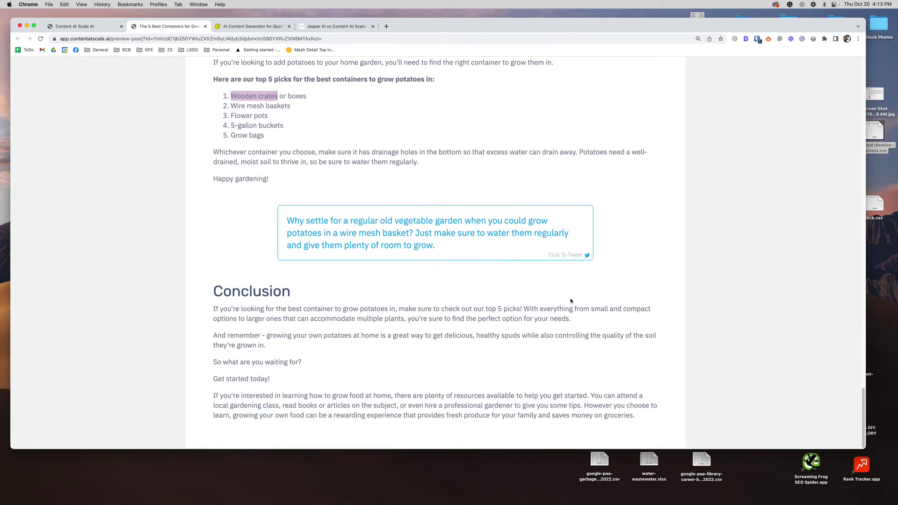
scroll(326, 379, up, 10)
scroll(327, 380, up, 10)
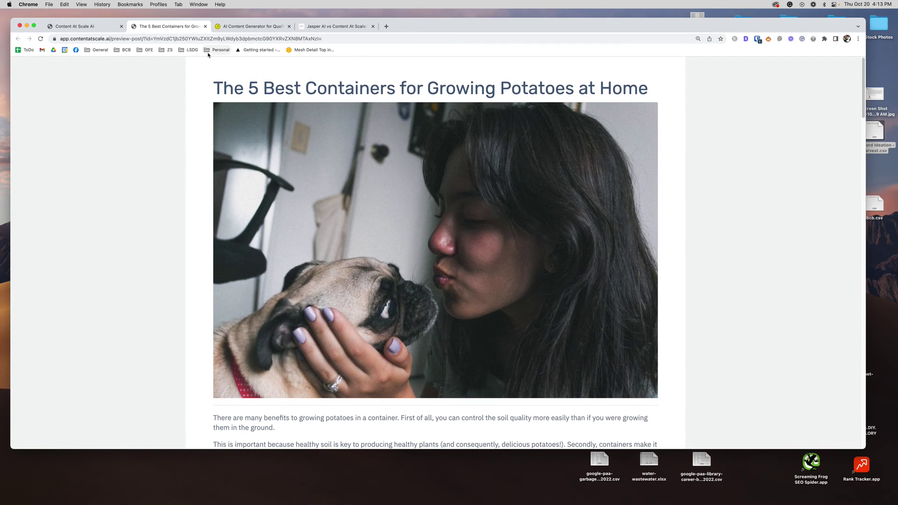
click(206, 28)
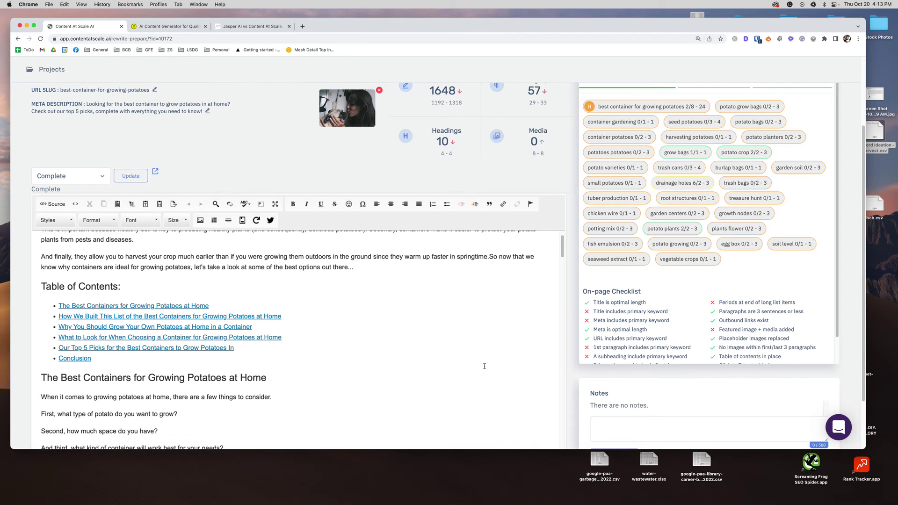
scroll(465, 363, down, 5)
scroll(465, 363, down, 10)
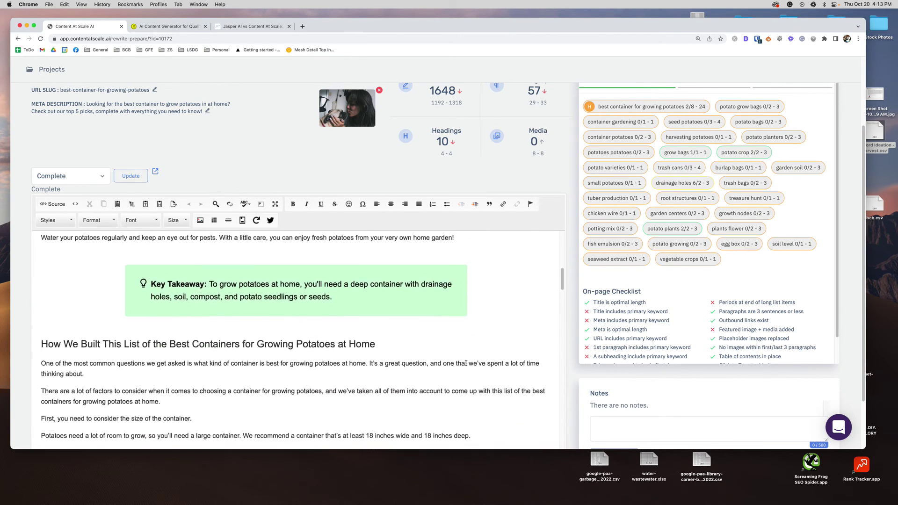
scroll(466, 363, up, 10)
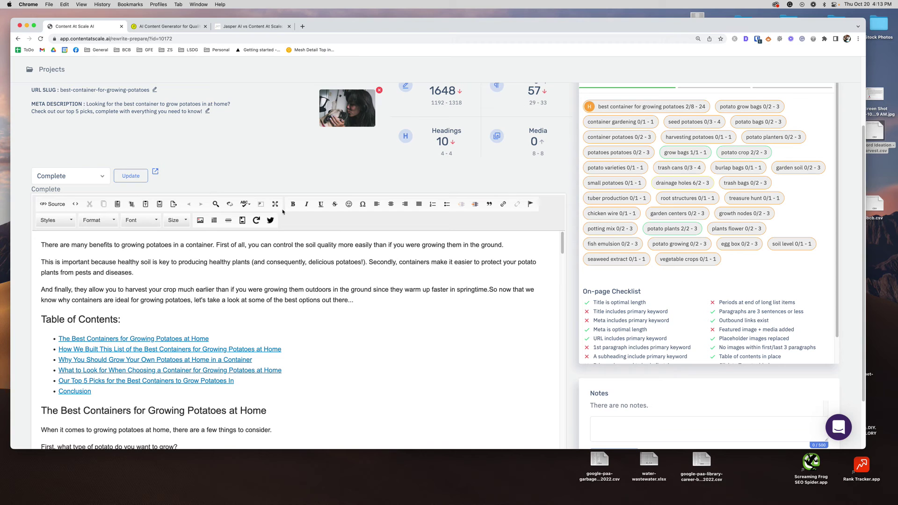
Step: Check the raw HTML view, note the 0% review score, and show the competitor-article brief
click(50, 205)
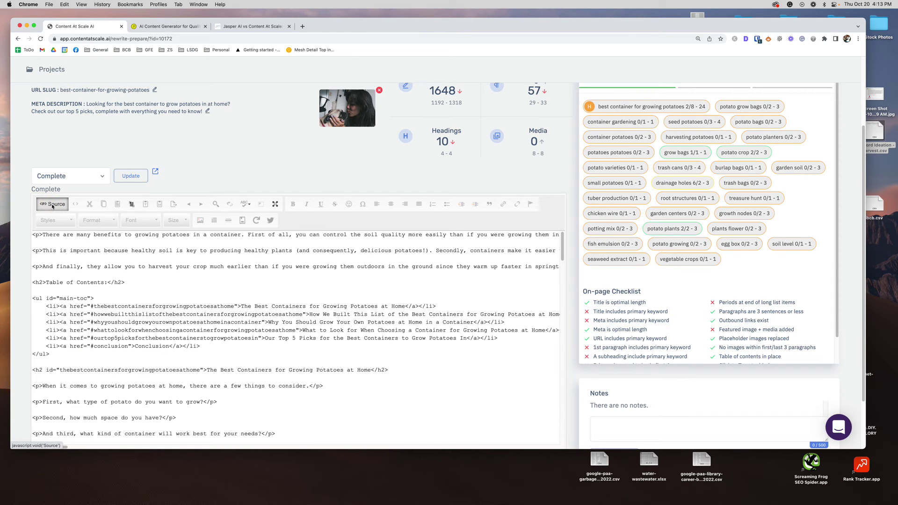
click(50, 205)
scroll(465, 281, up, 5)
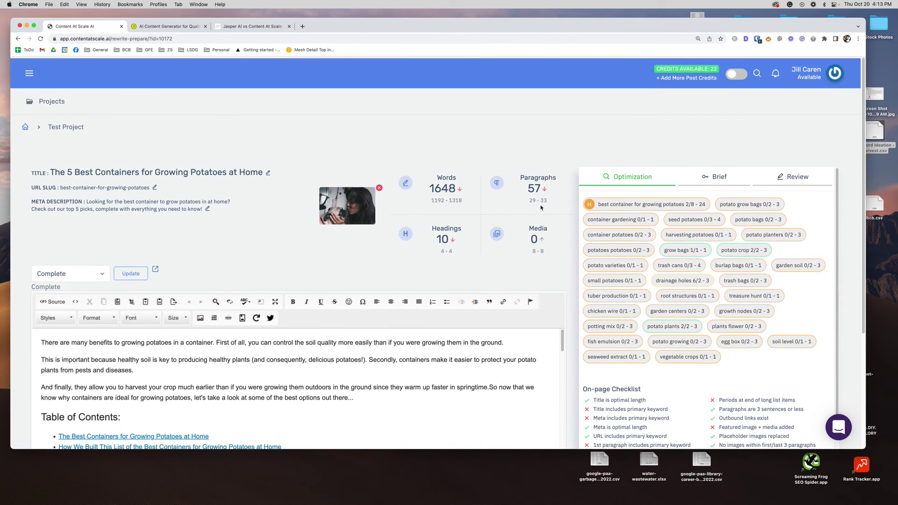
click(798, 175)
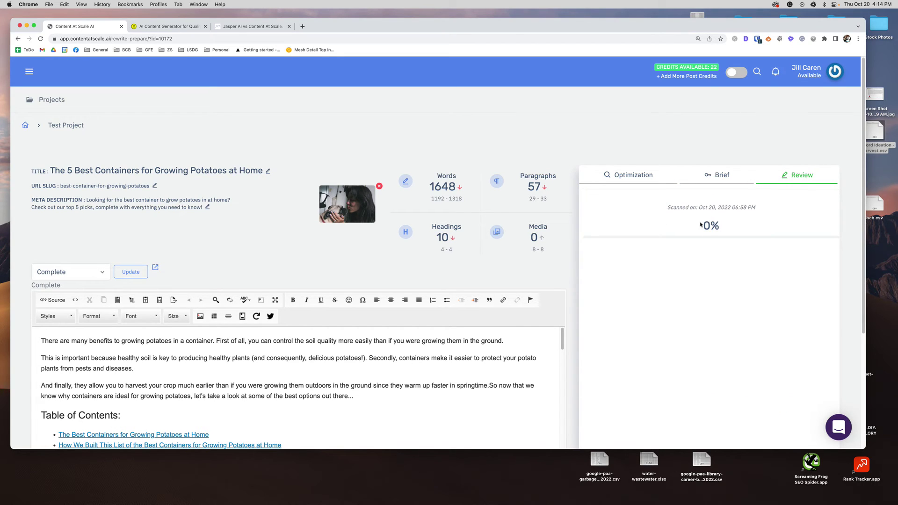
drag(701, 226, 721, 227)
scroll(353, 368, down, 5)
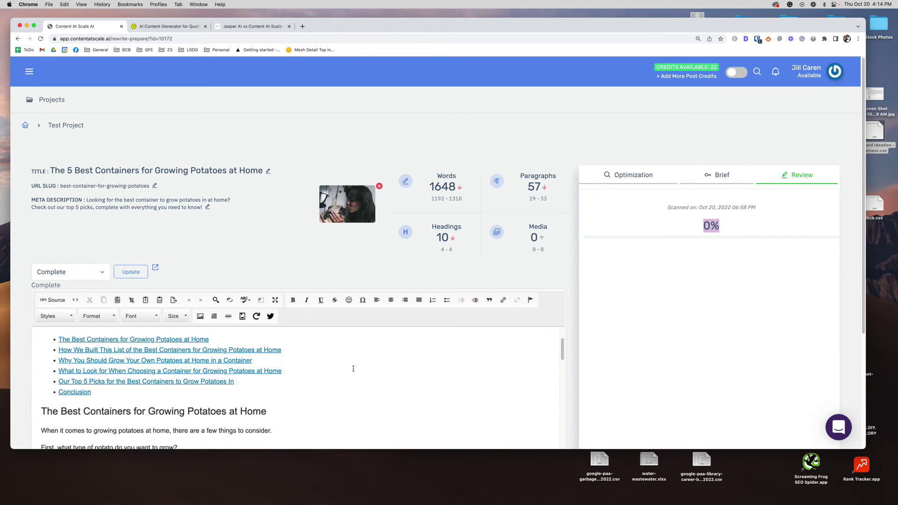
scroll(353, 369, up, 5)
click(716, 174)
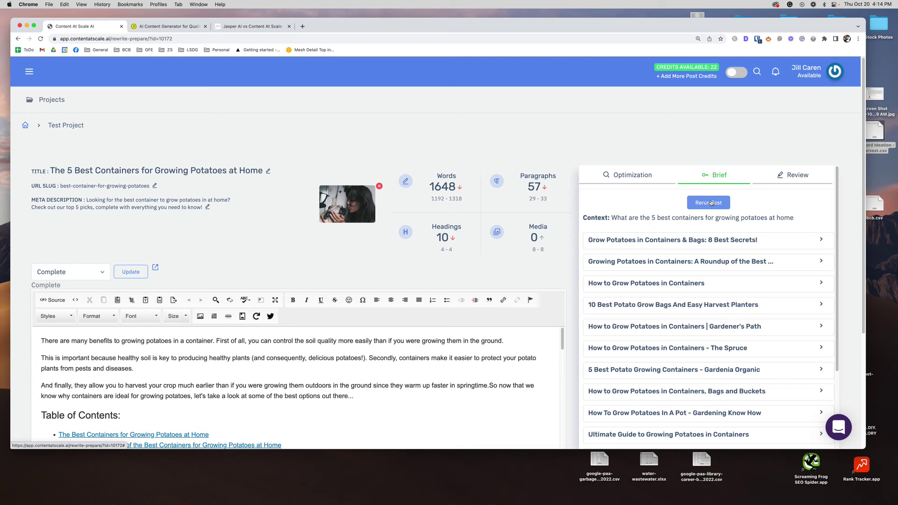
scroll(710, 203, down, 2)
scroll(711, 203, up, 2)
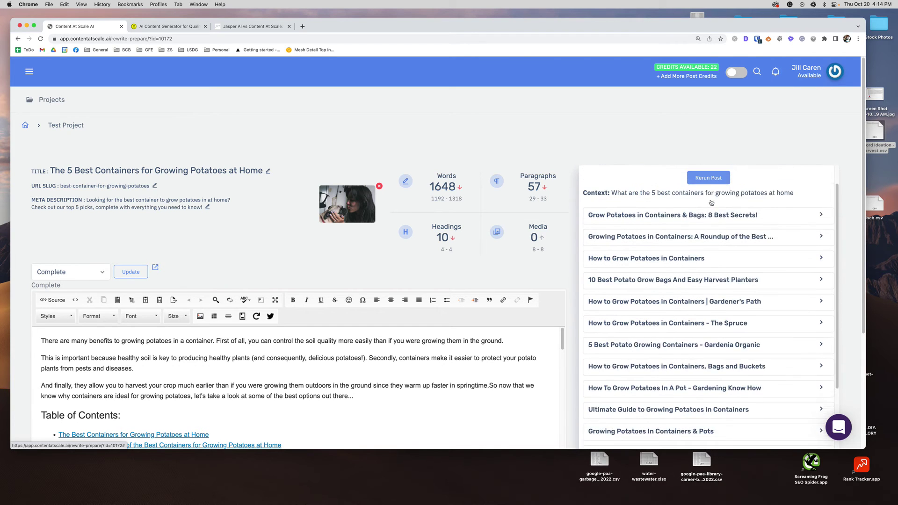
scroll(573, 150, down, 1)
scroll(573, 151, down, 3)
scroll(573, 150, down, 2)
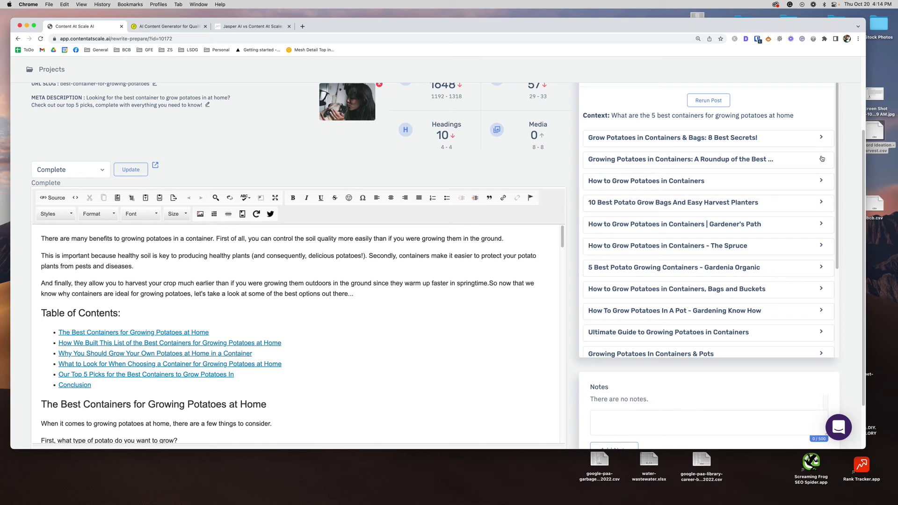
scroll(830, 169, down, 3)
scroll(831, 169, down, 3)
scroll(831, 168, down, 2)
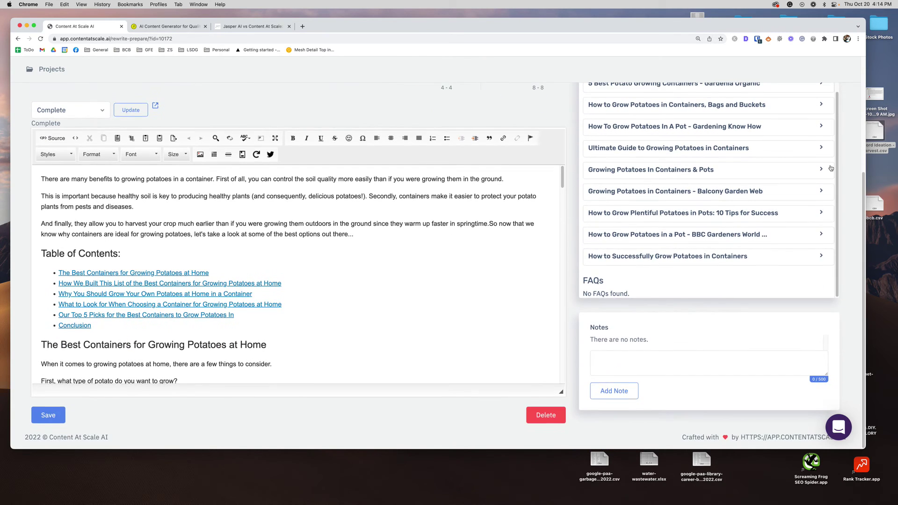
scroll(831, 168, down, 2)
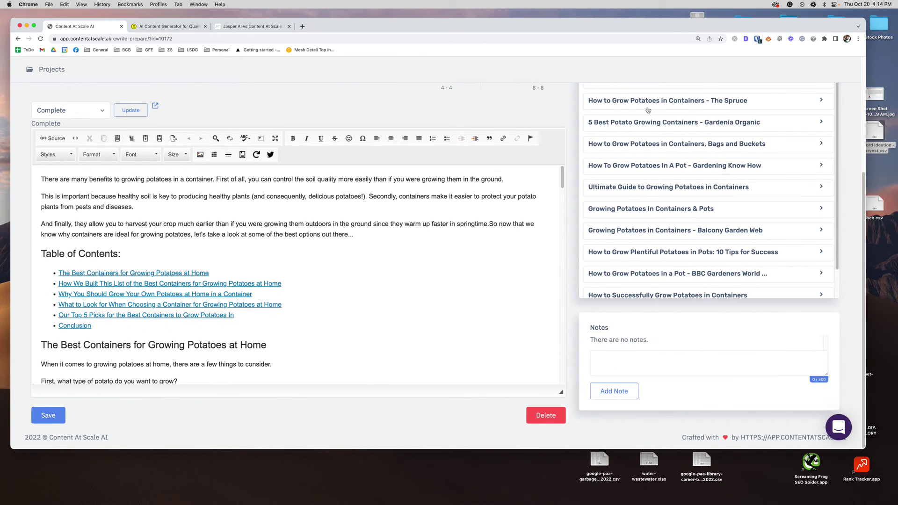
scroll(308, 260, down, 5)
scroll(308, 259, down, 5)
scroll(308, 260, down, 5)
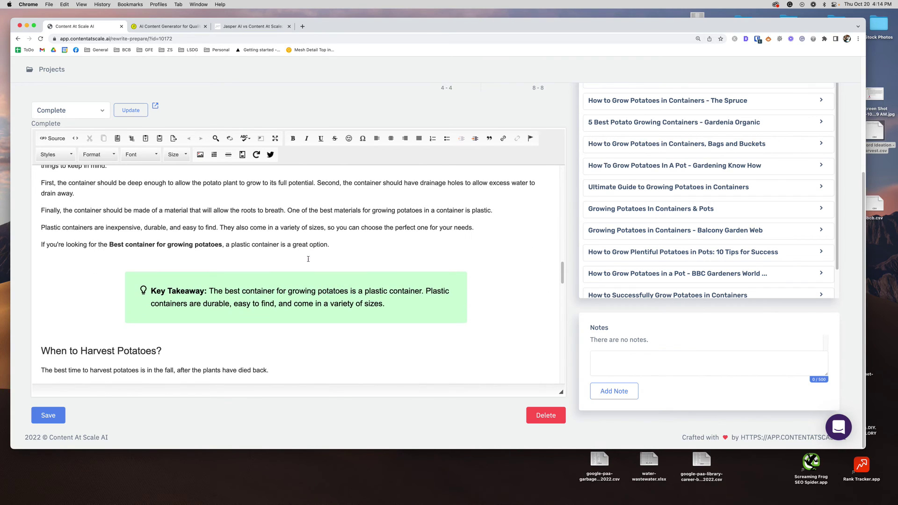
scroll(315, 256, down, 5)
scroll(330, 251, down, 4)
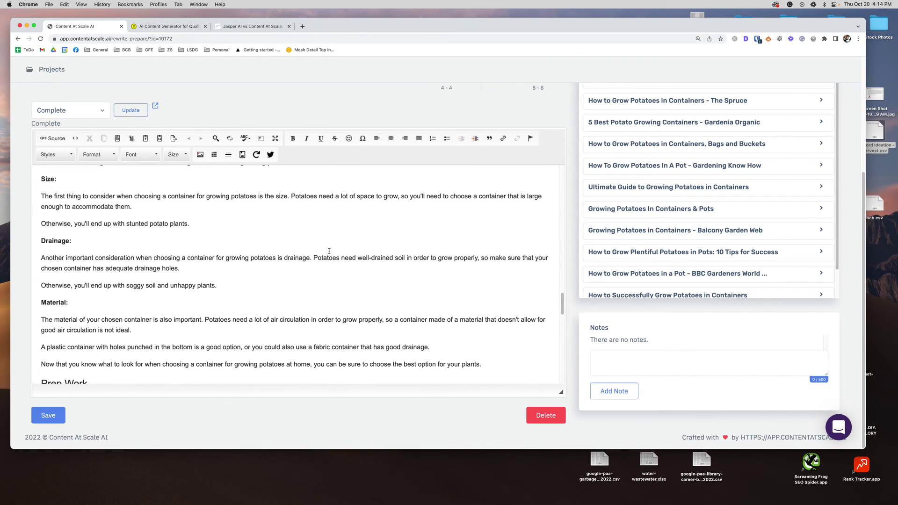
Step: Expand the Gardening Know How outline and insert the potato container garden section after the conclusion
click(821, 166)
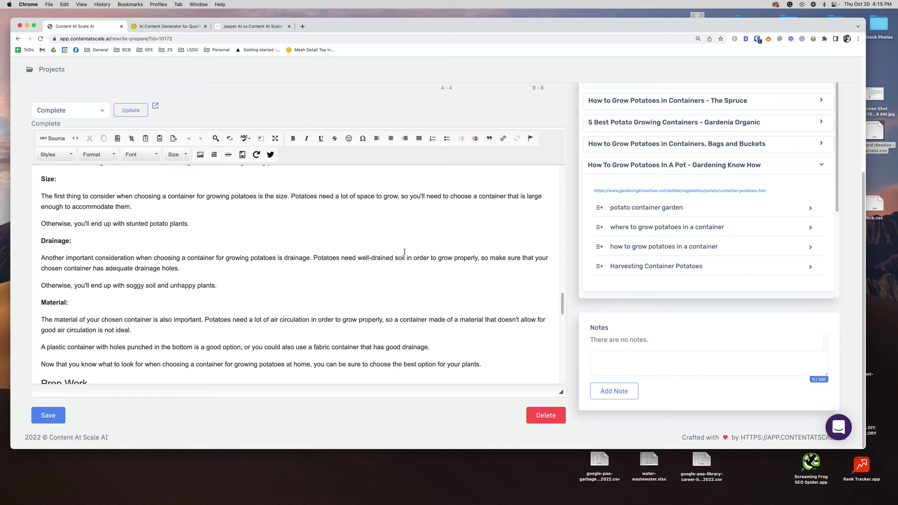
scroll(405, 280, down, 10)
click(262, 371)
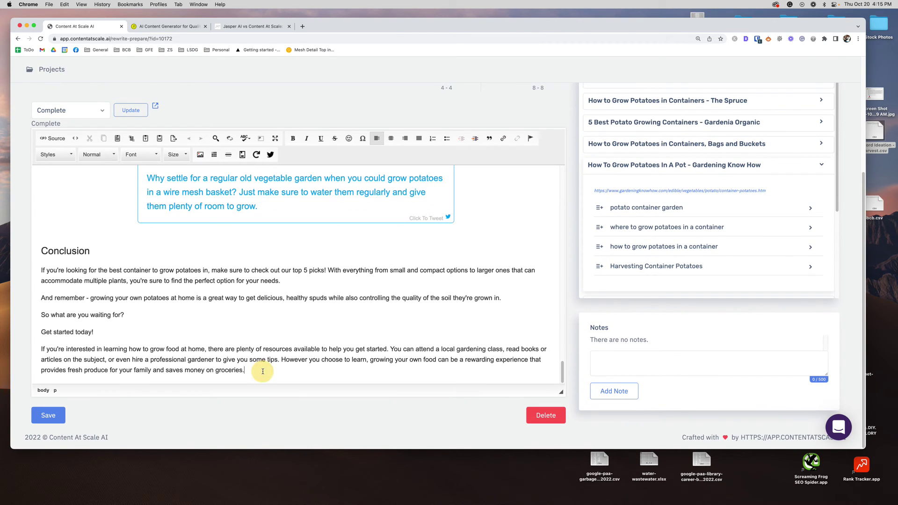
key(Return)
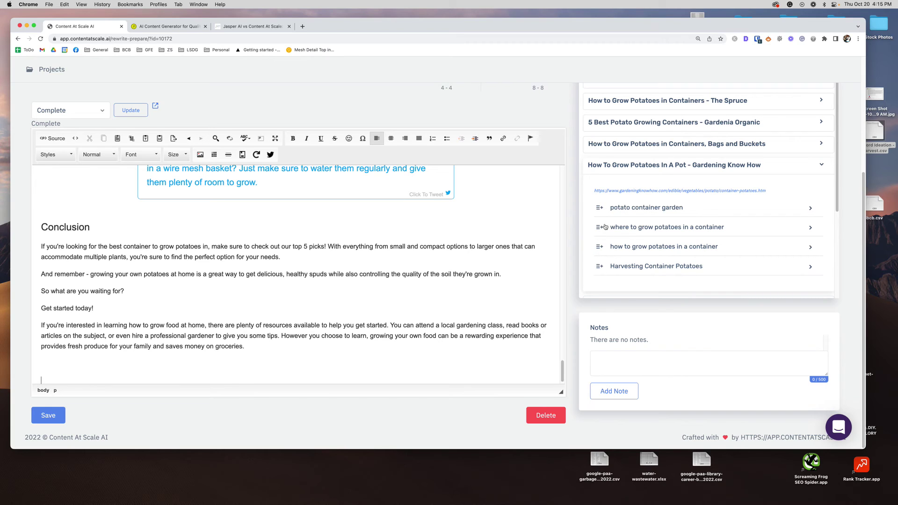
click(601, 209)
Step: Select the Potato Container Garden opening paragraph and expand the Gardener's Path source
click(811, 209)
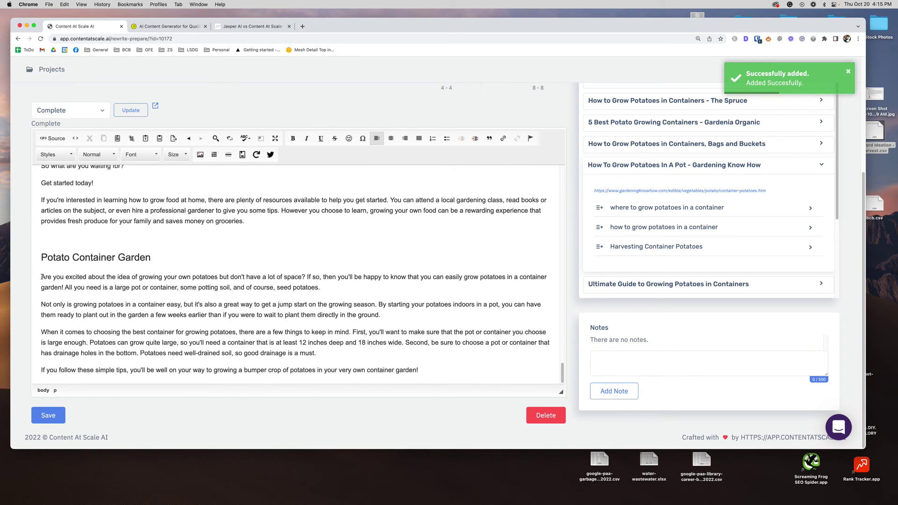
drag(41, 277, 391, 291)
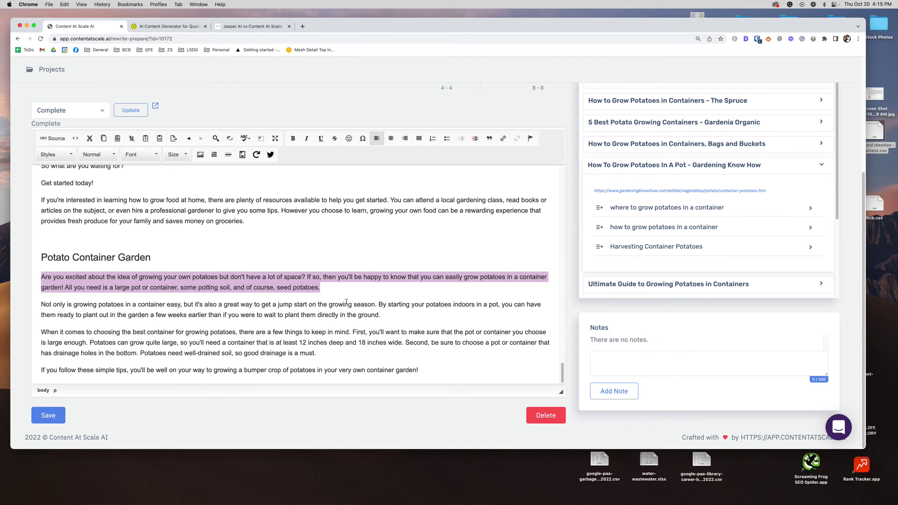
scroll(709, 189, up, 3)
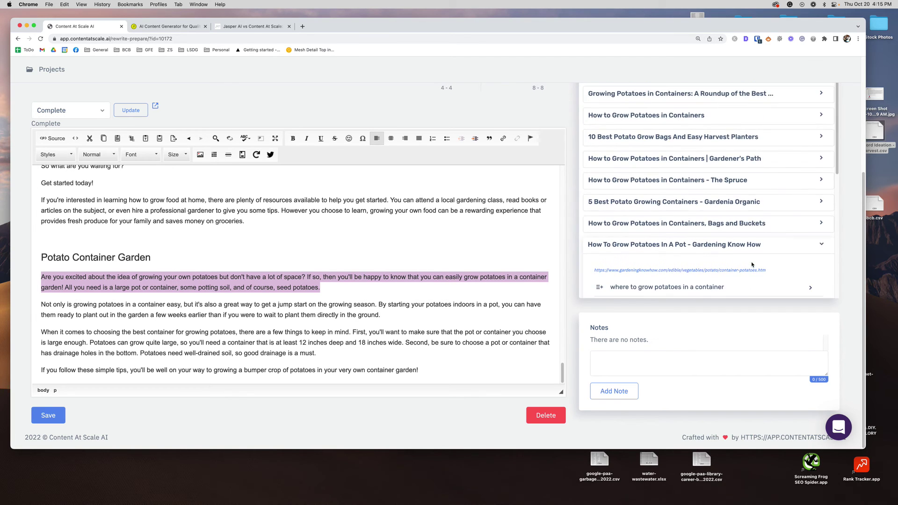
click(821, 161)
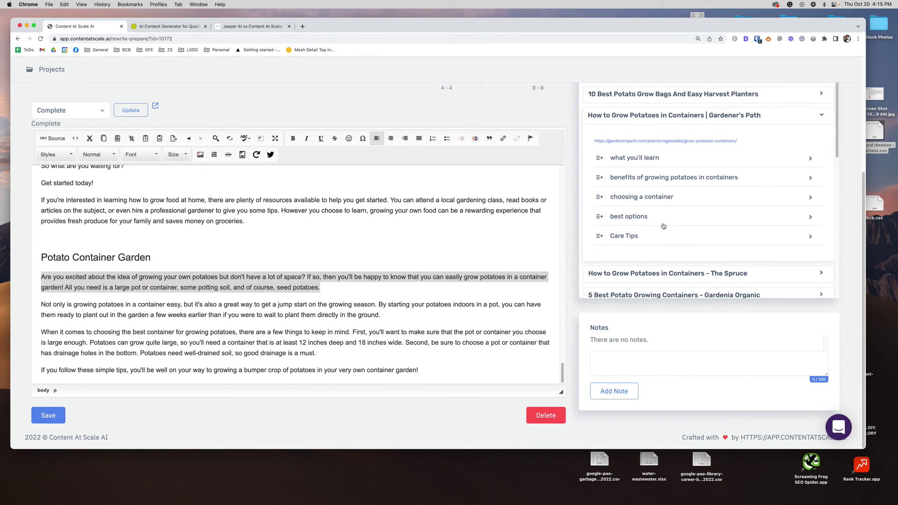
scroll(667, 197, down, 3)
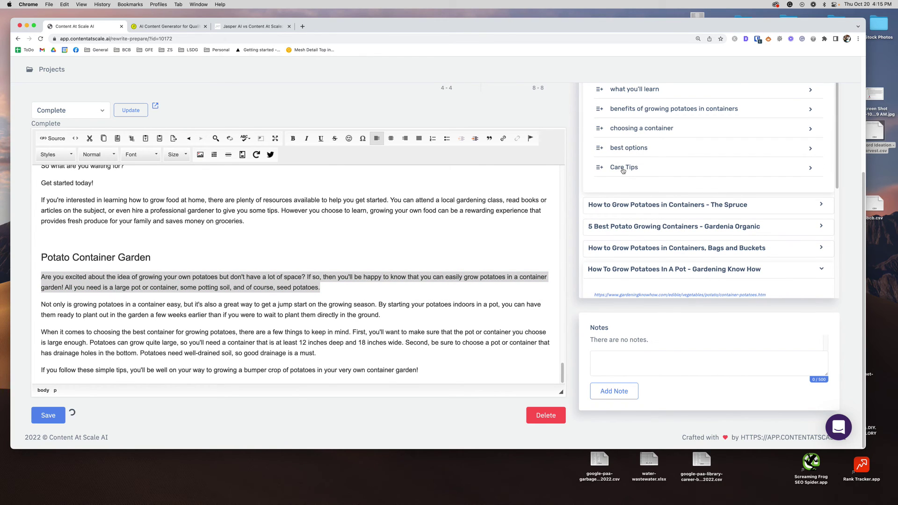
scroll(644, 215, down, 5)
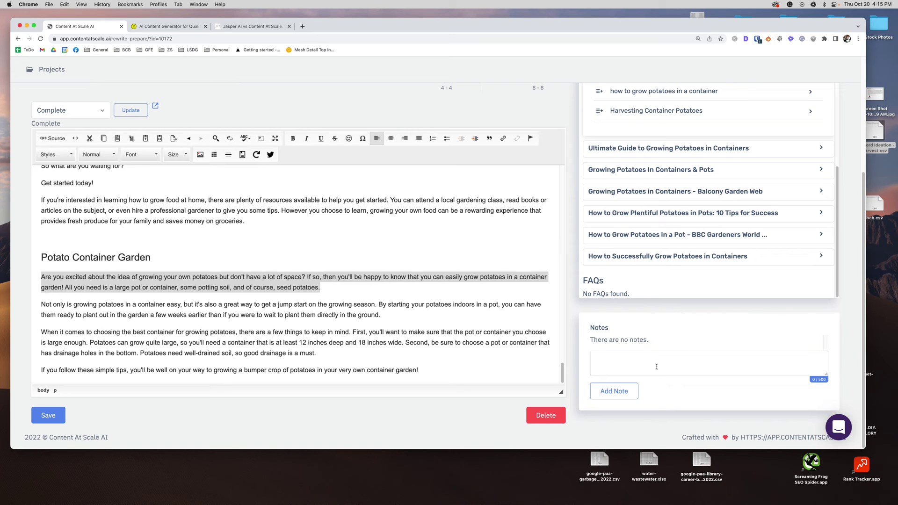
scroll(656, 367, up, 8)
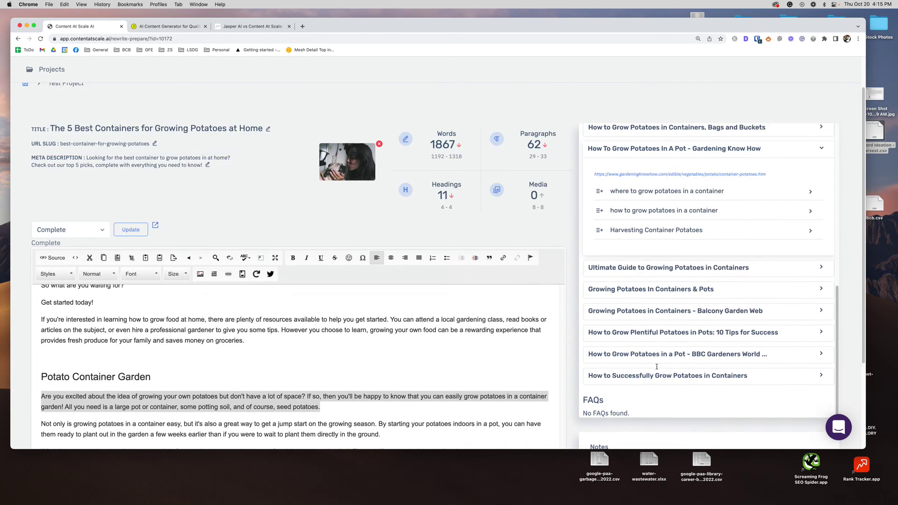
scroll(657, 367, up, 6)
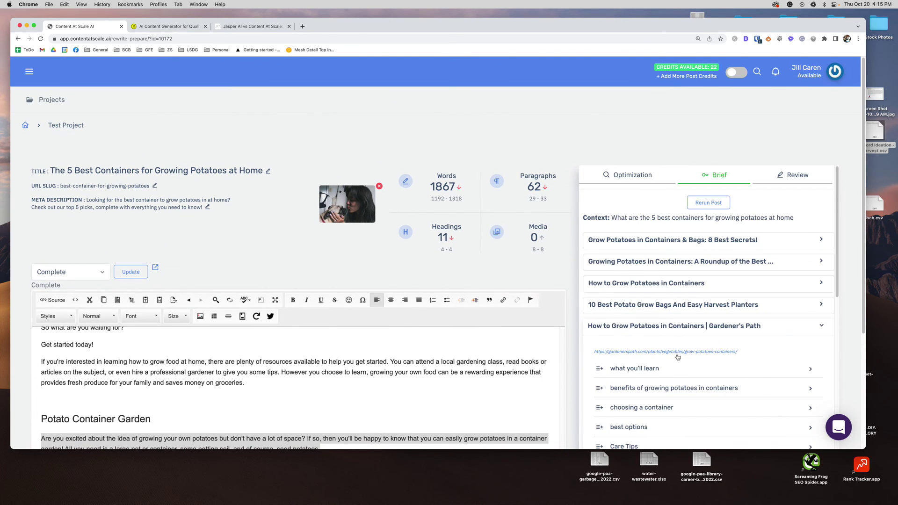
Step: Show the potato post's keyword optimization scores
click(630, 175)
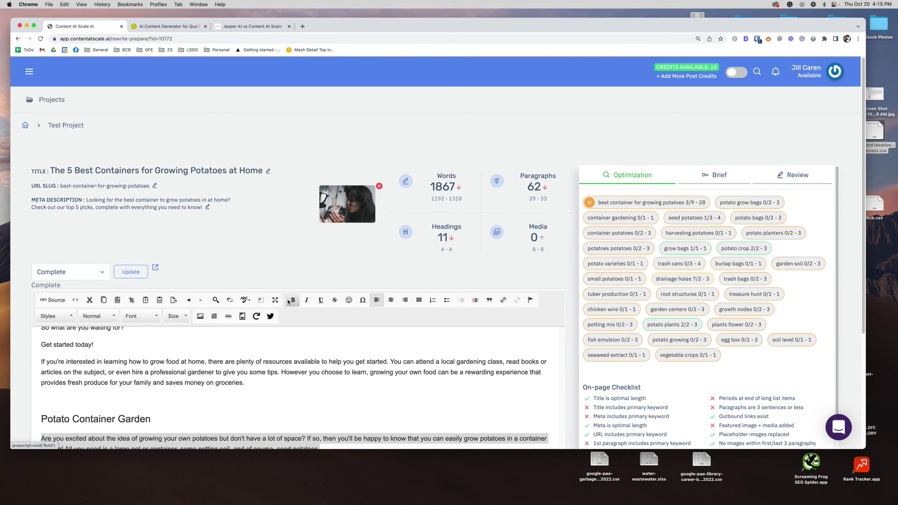
scroll(450, 281, down, 5)
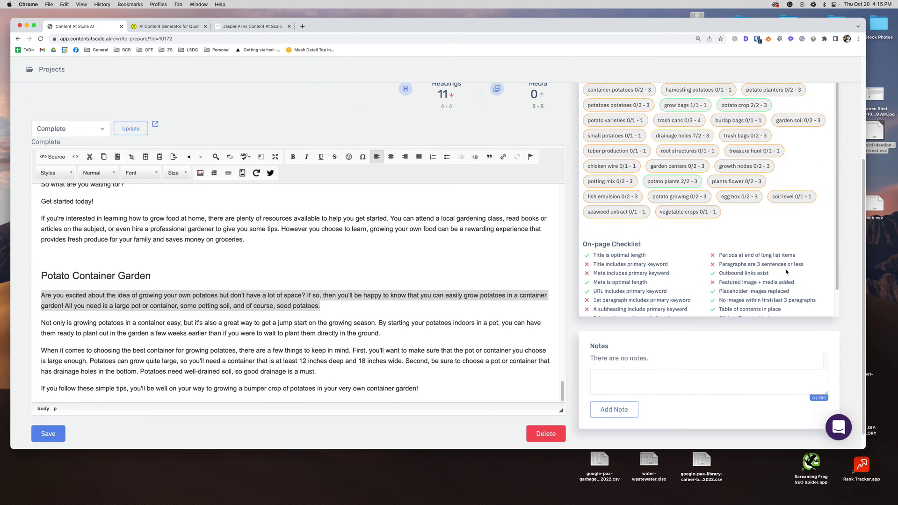
scroll(786, 271, up, 2)
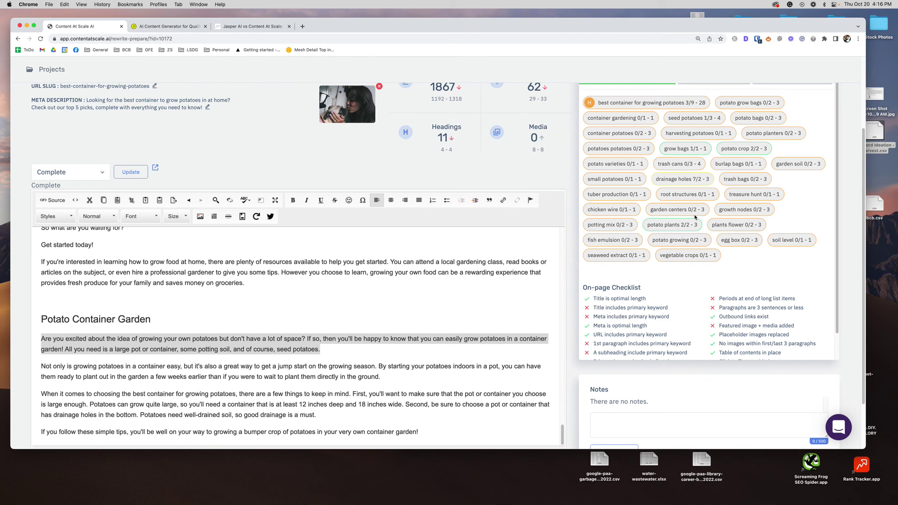
scroll(726, 242, down, 1)
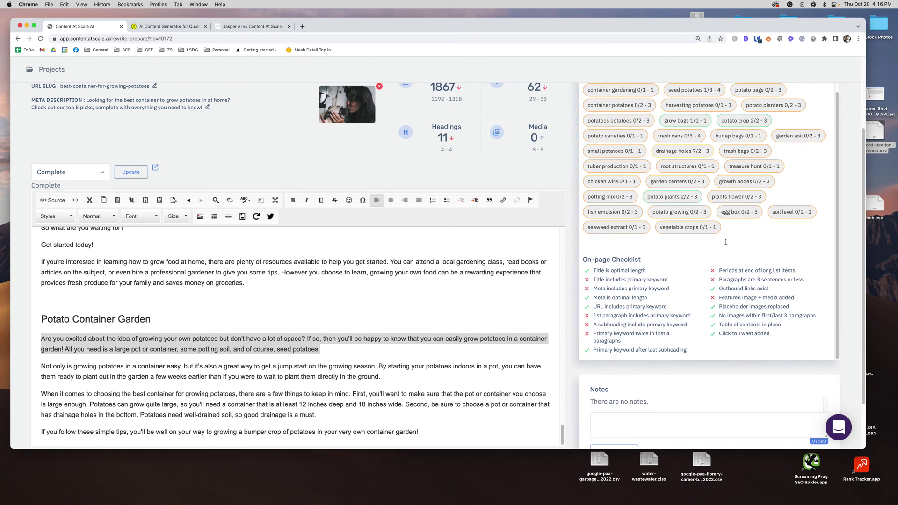
scroll(725, 242, down, 2)
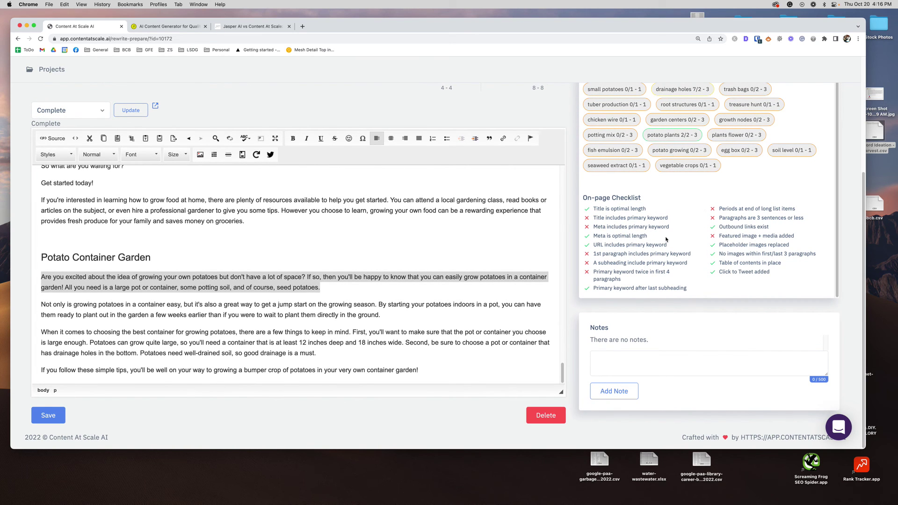
scroll(666, 239, up, 3)
scroll(666, 240, up, 5)
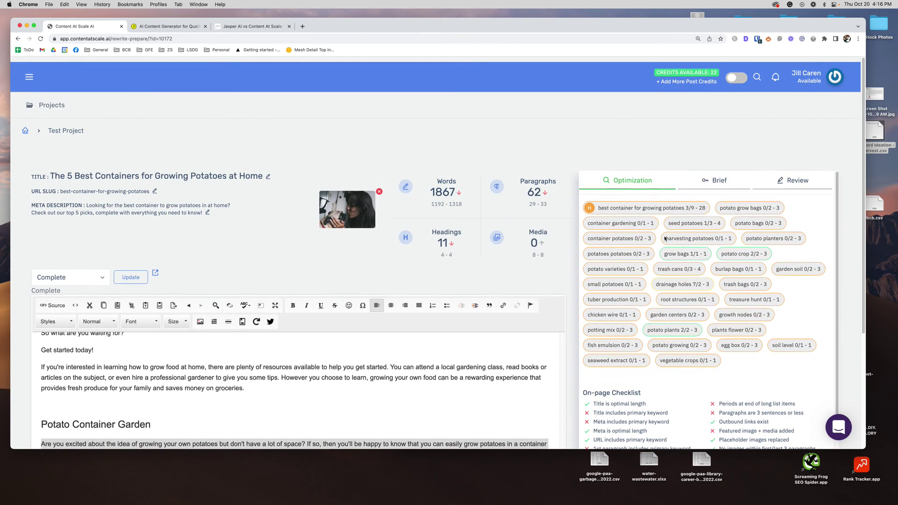
Step: Review the How to Become a Midwife post in Test Project 2 and return to Projects
click(30, 105)
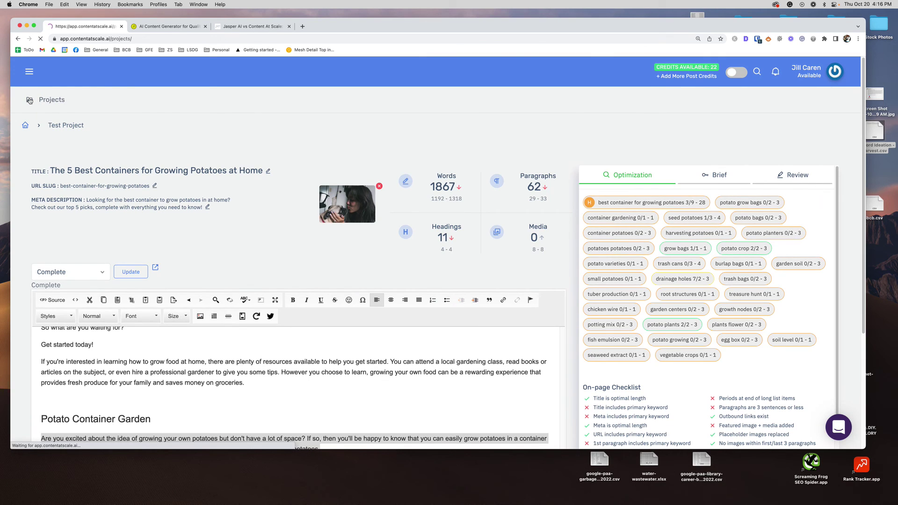
click(522, 196)
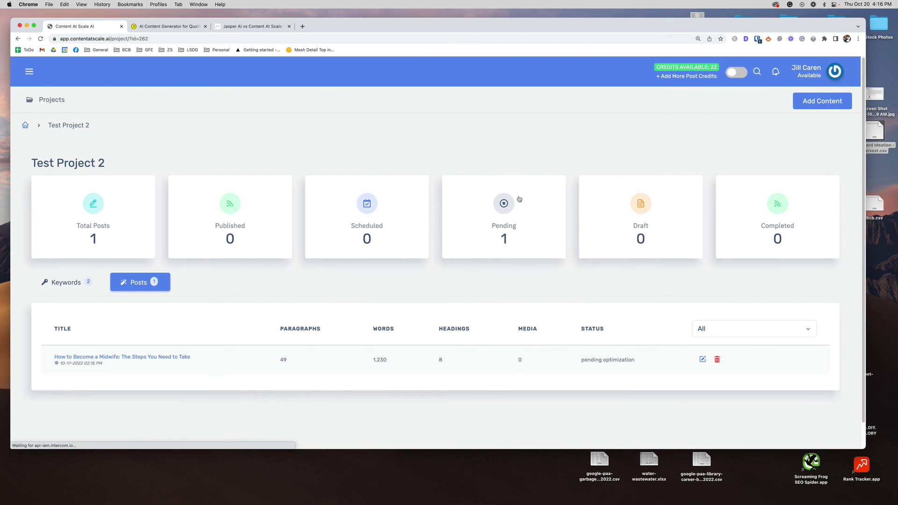
click(156, 359)
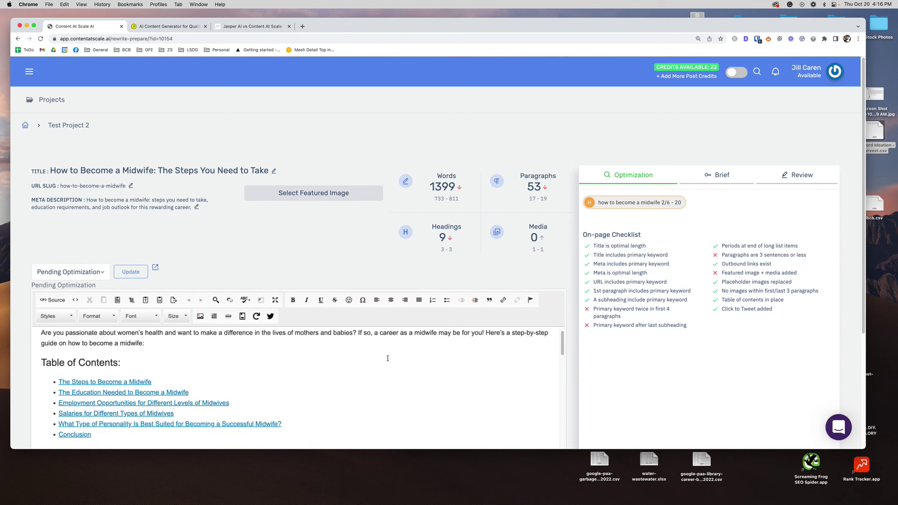
scroll(388, 359, down, 4)
scroll(388, 360, down, 4)
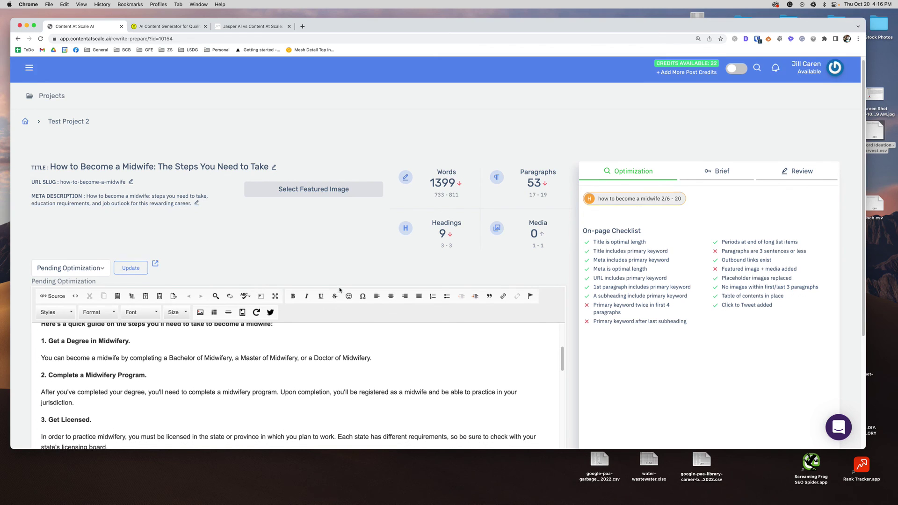
scroll(336, 287, down, 3)
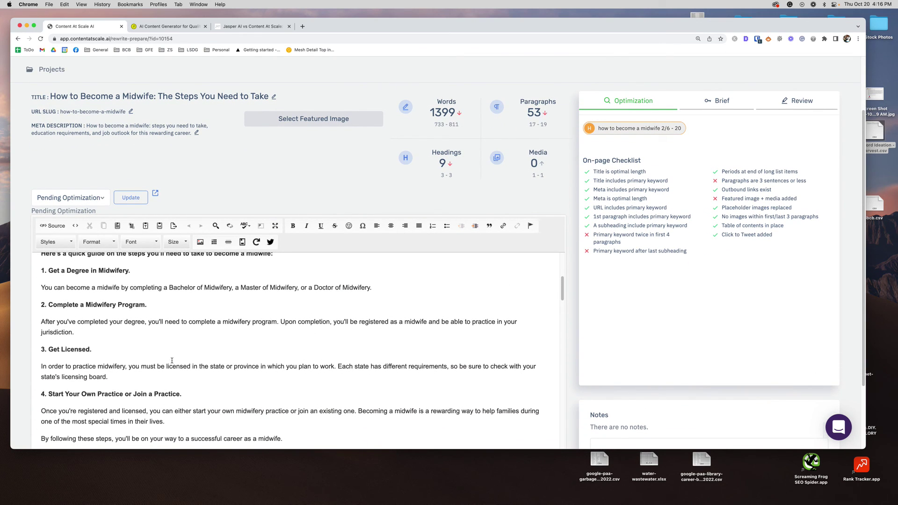
scroll(171, 360, down, 4)
scroll(171, 360, down, 2)
scroll(171, 360, down, 4)
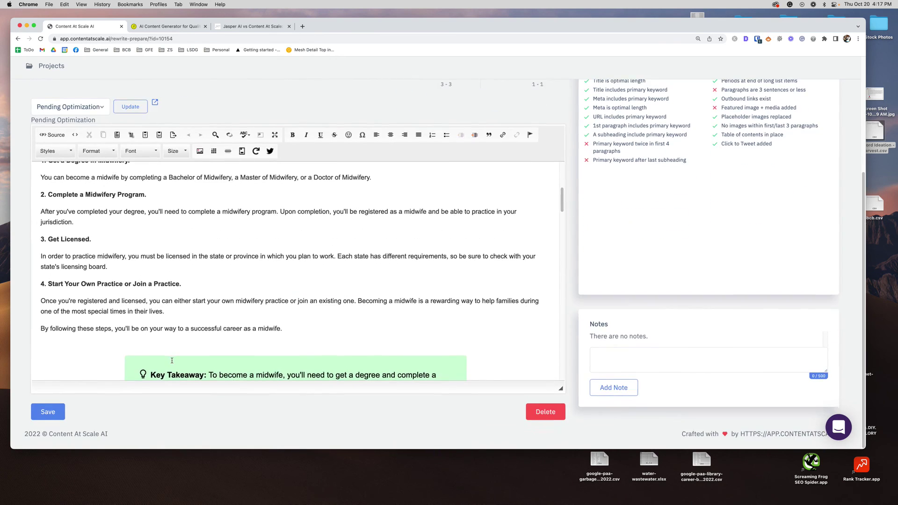
scroll(171, 360, down, 4)
scroll(171, 361, down, 4)
scroll(172, 361, down, 3)
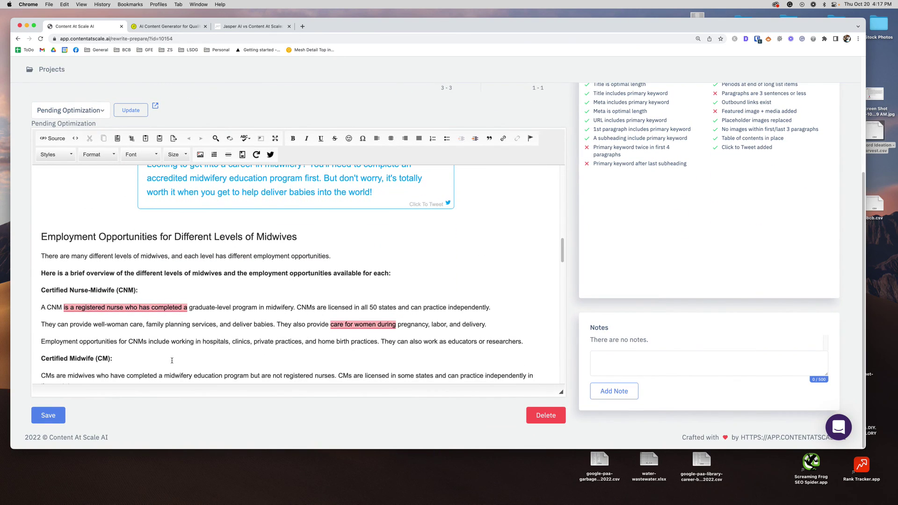
scroll(171, 359, down, 1)
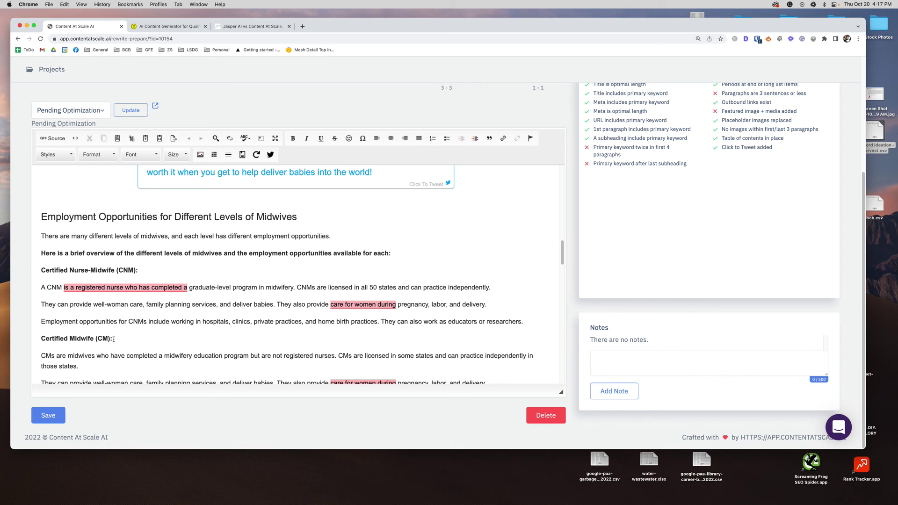
scroll(113, 338, down, 3)
scroll(109, 337, down, 5)
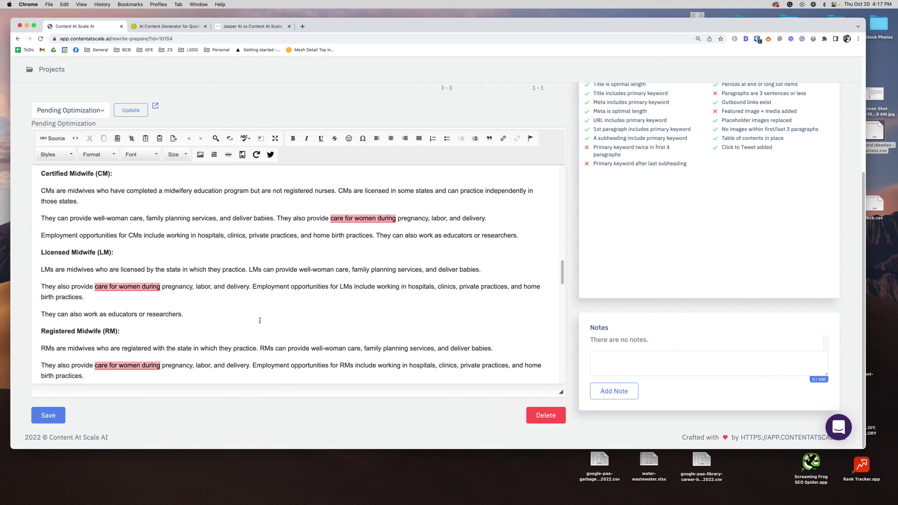
scroll(260, 321, up, 5)
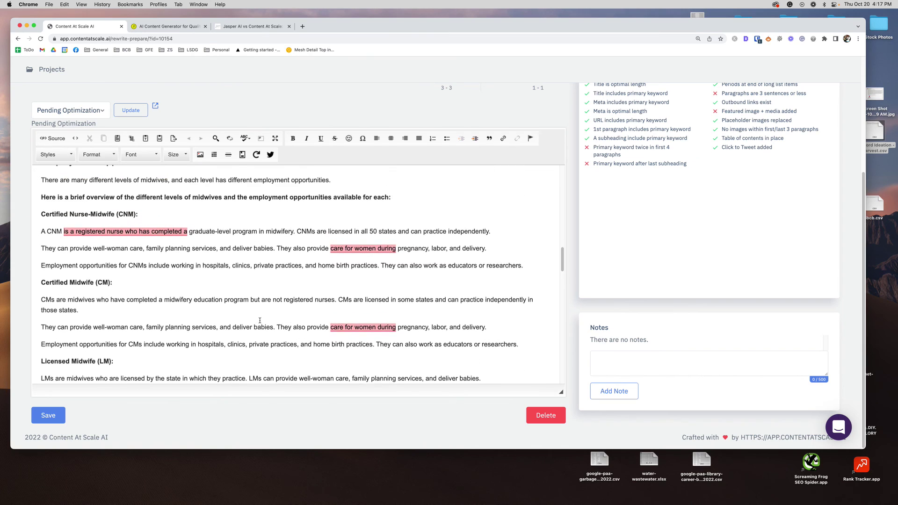
scroll(260, 321, up, 3)
scroll(259, 321, up, 5)
scroll(260, 321, up, 5)
scroll(260, 321, up, 5)
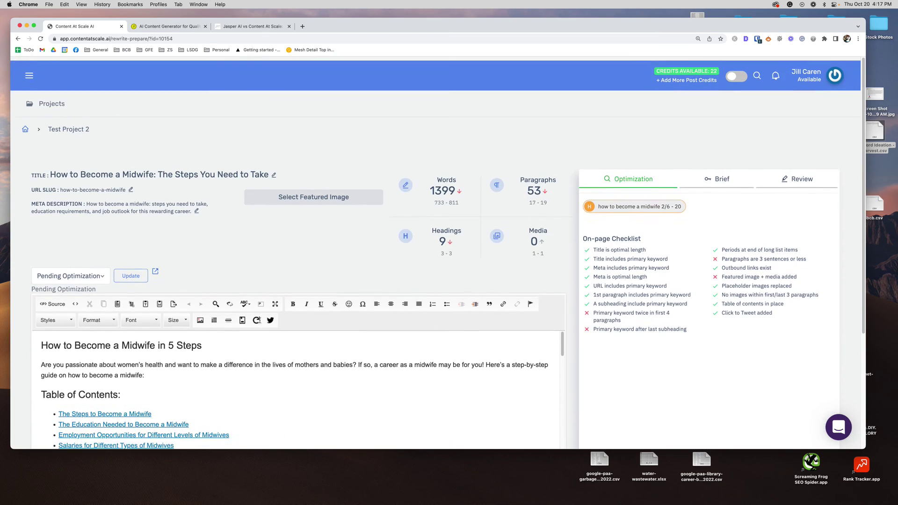
scroll(259, 321, up, 3)
click(45, 100)
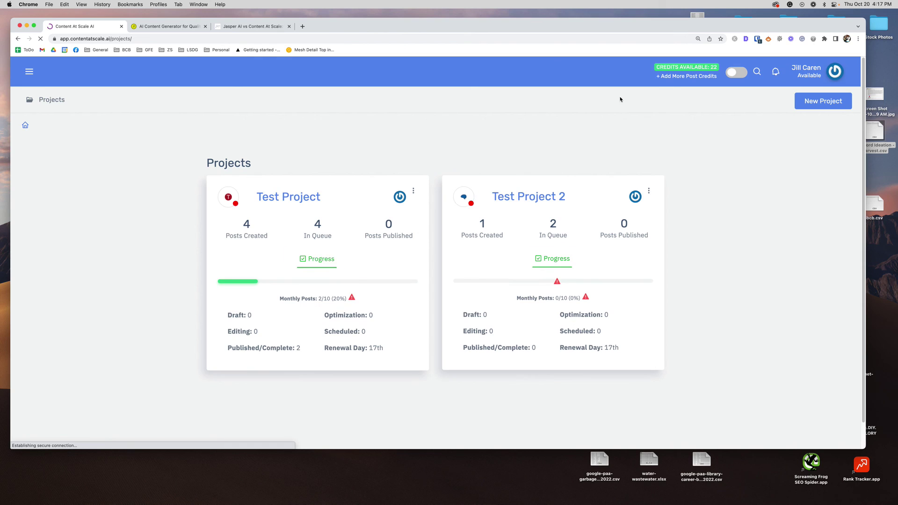